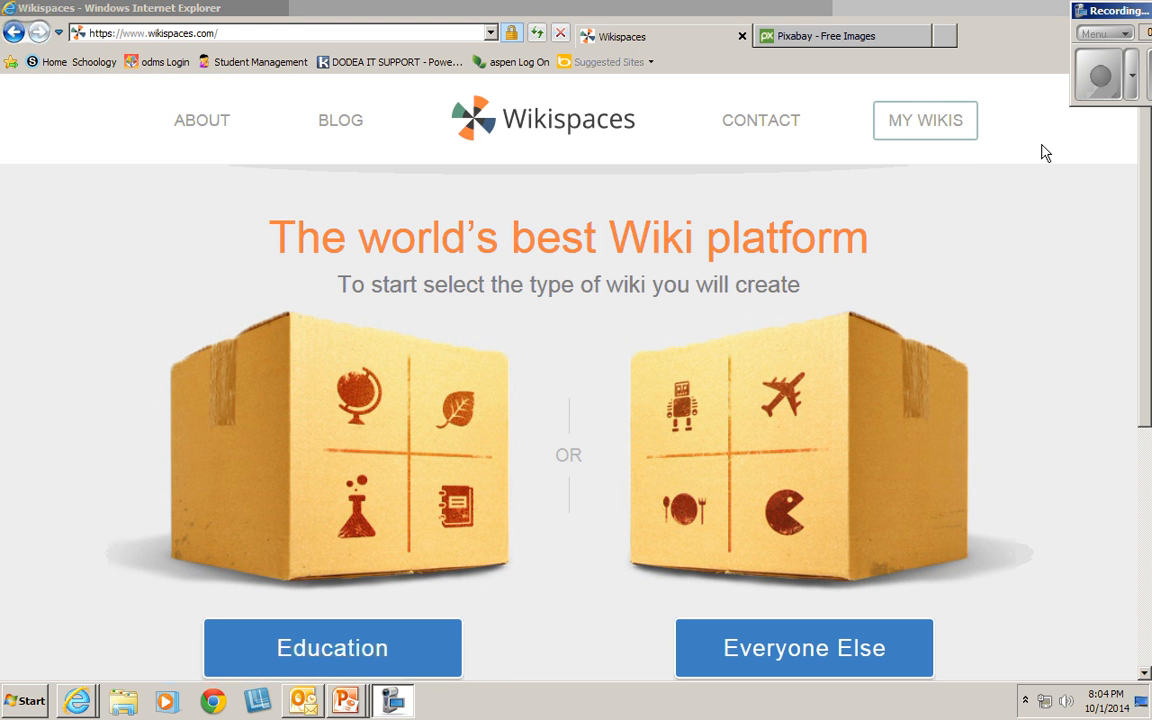
- Create a new education wiki for the K-12 Education (Primary and Secondary) industry, certifying that it will be used for education
left_click(926, 122)
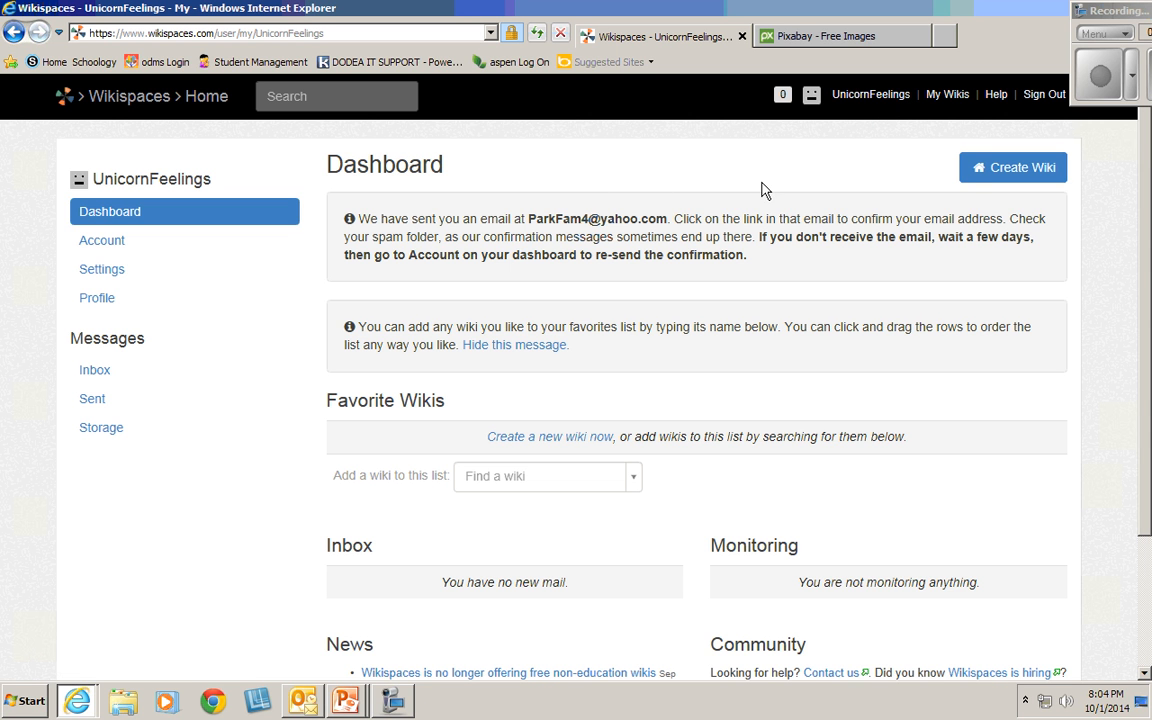
left_click(1003, 172)
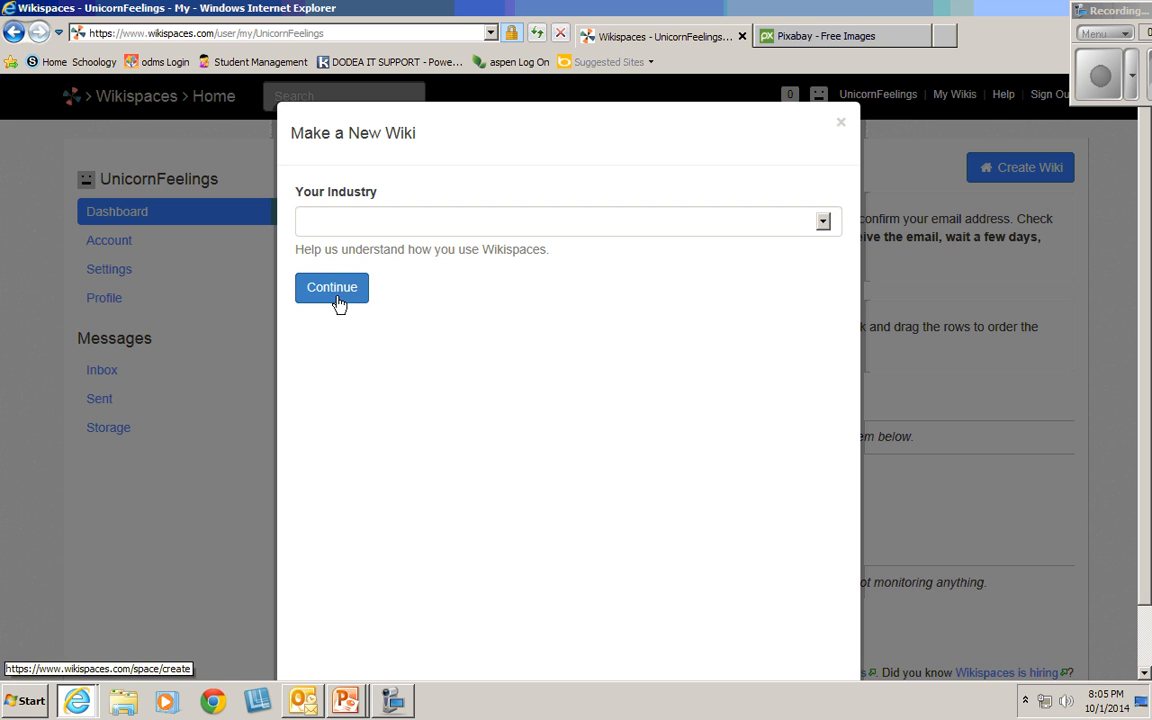
left_click(821, 221)
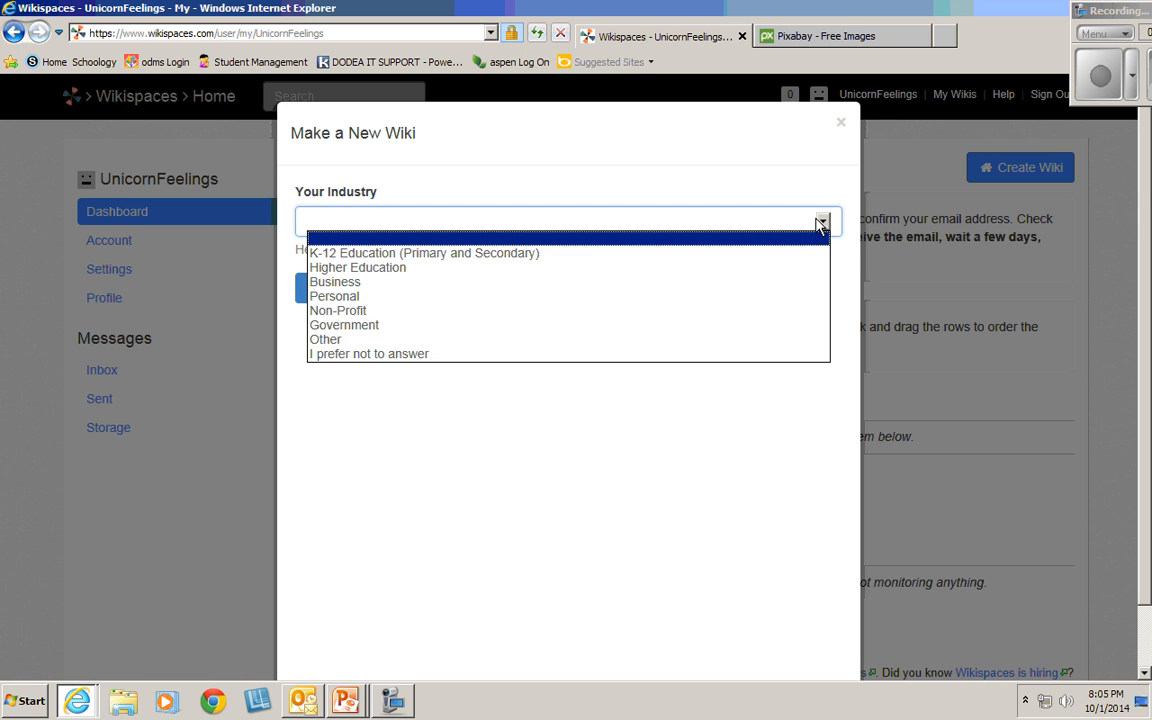
left_click(739, 253)
left_click(332, 292)
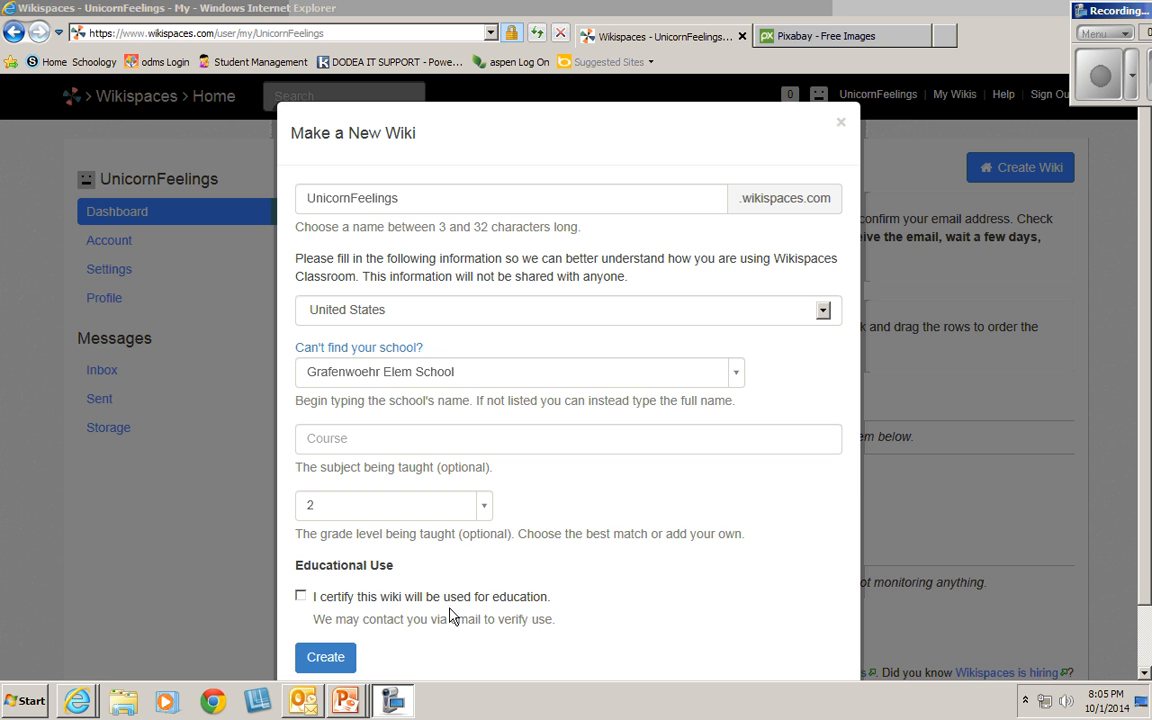
left_click(301, 596)
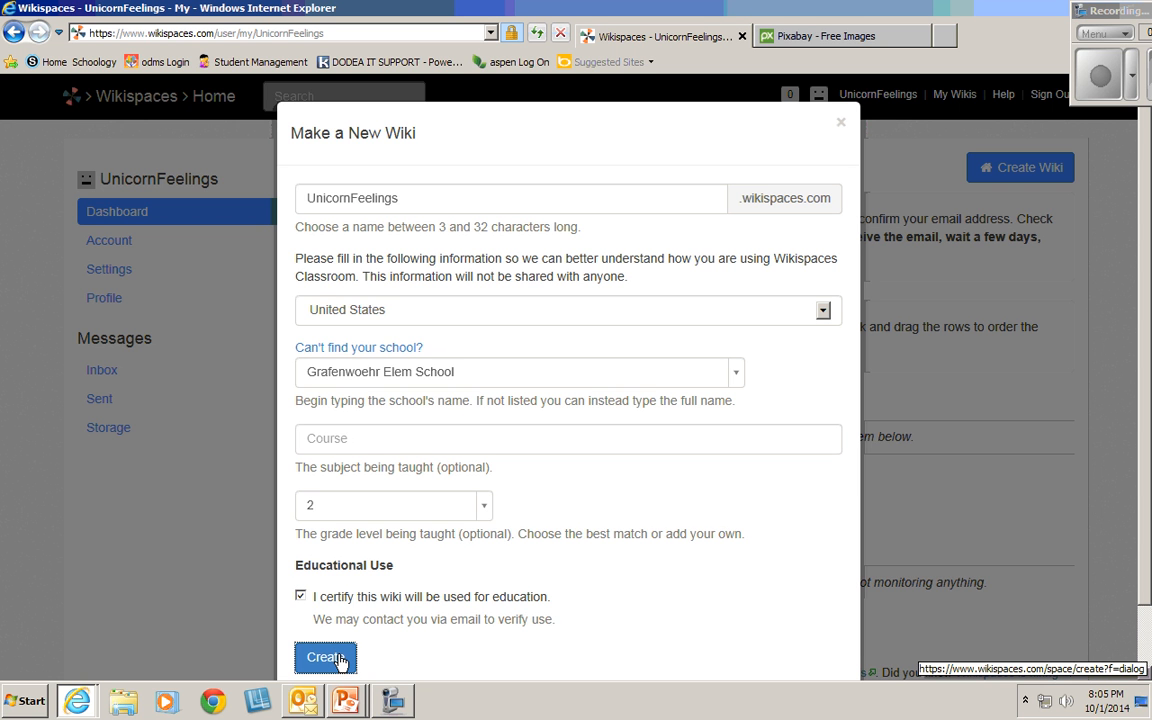
left_click(340, 660)
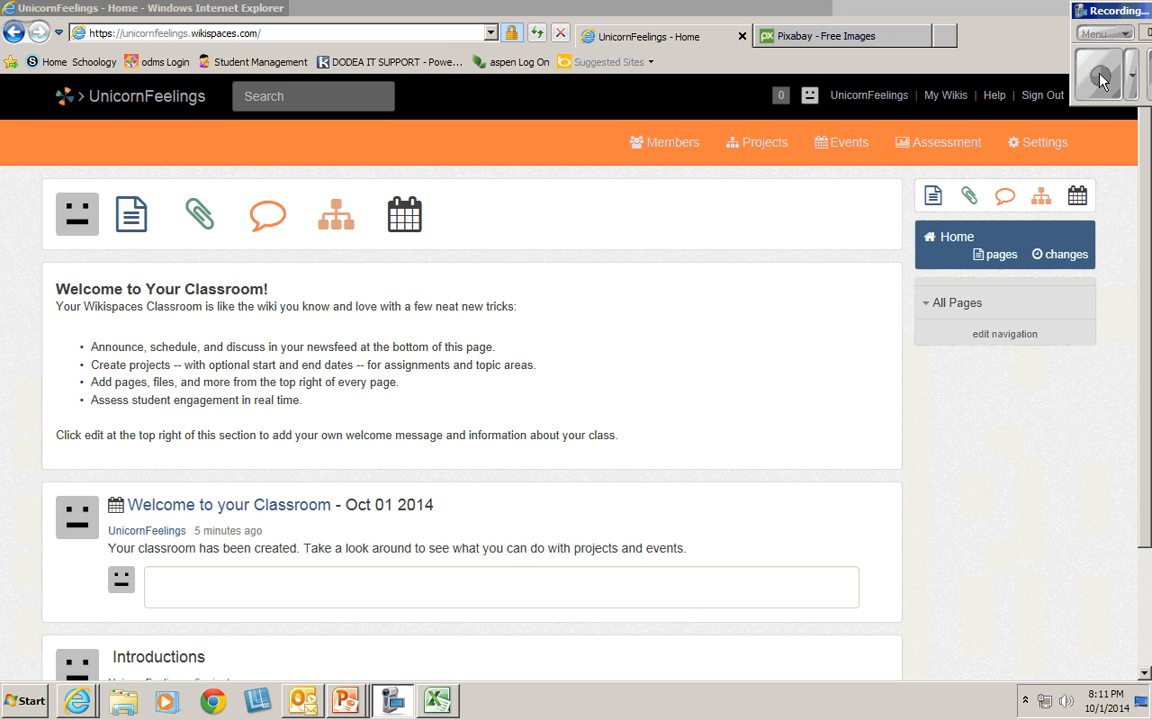
- Check the wiki's Themes and Colors settings, and submit a spreadsheet file of users for the UnicornFeelings wiki in the User Creator
left_click(1040, 146)
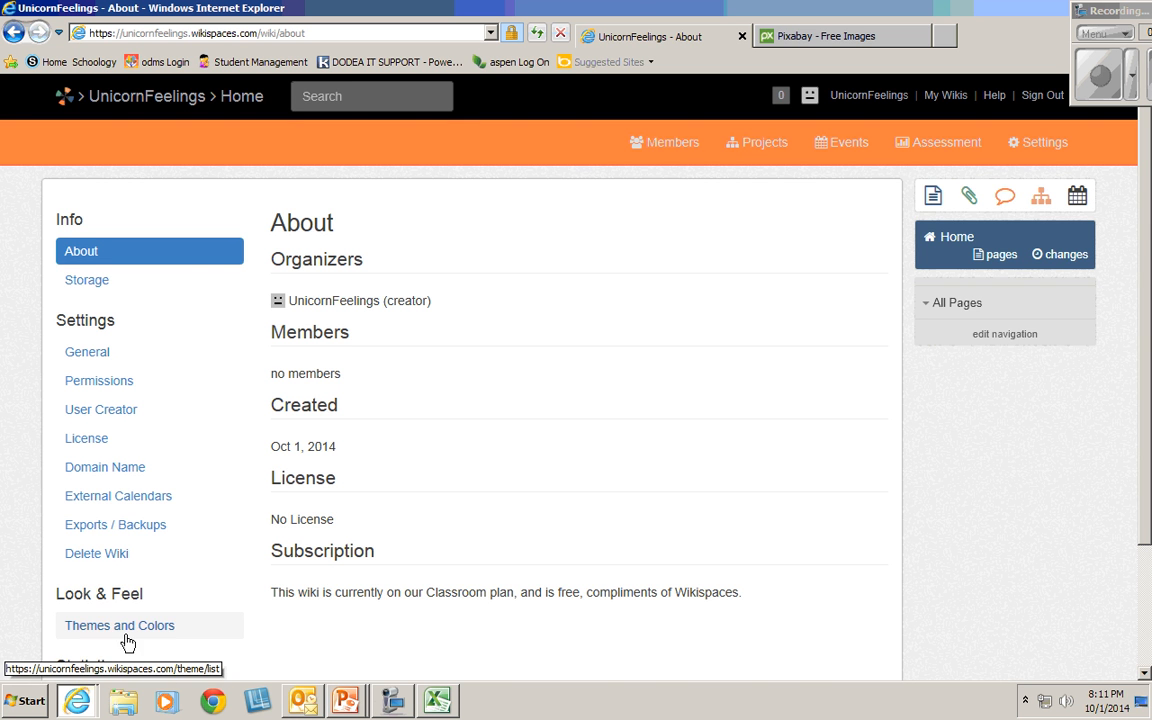
left_click(161, 630)
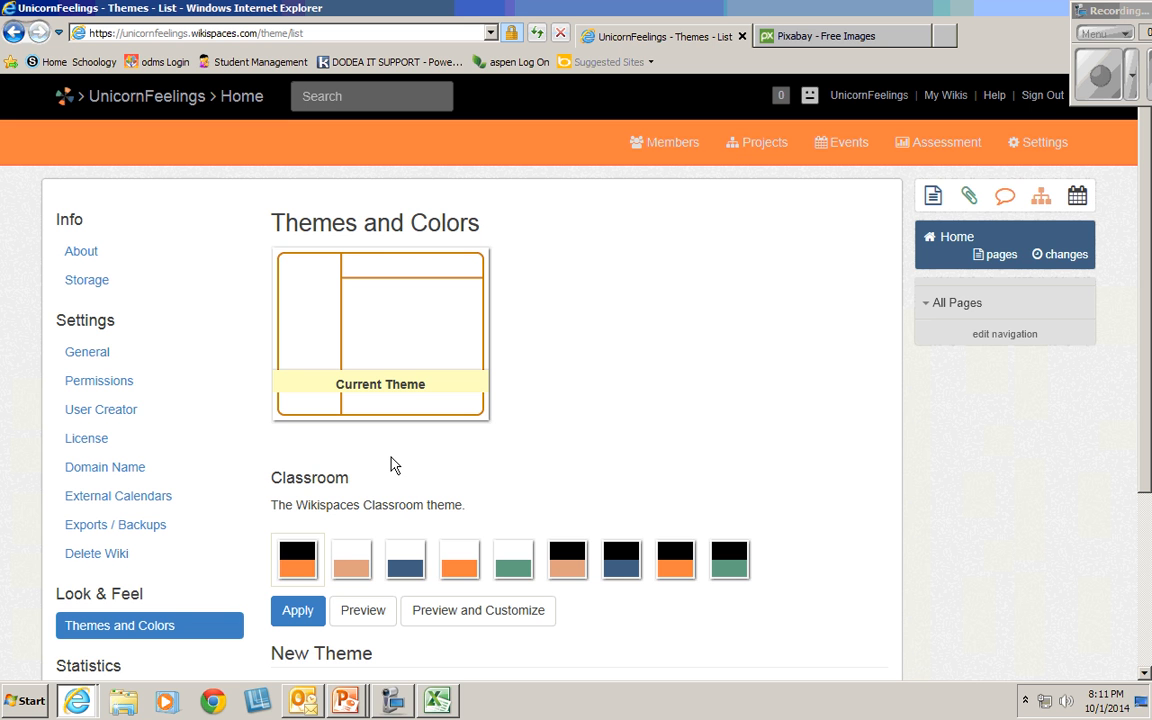
left_click(99, 414)
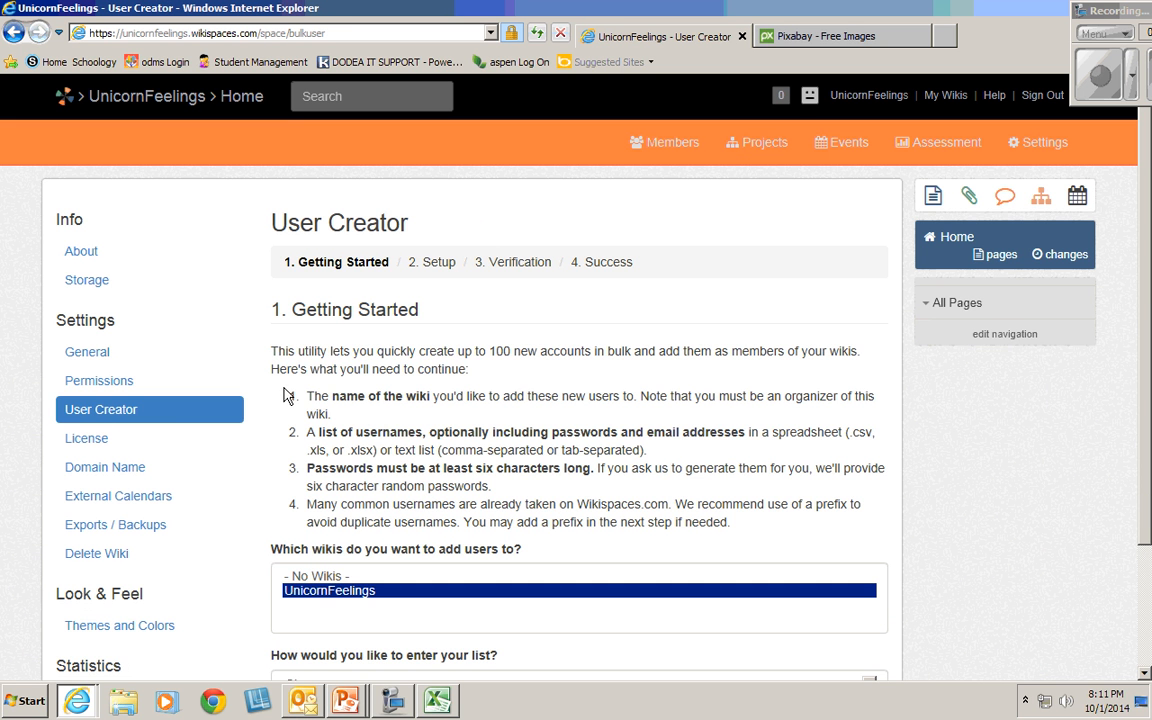
scroll(544, 435, "down", 1)
scroll(544, 435, "down", 3)
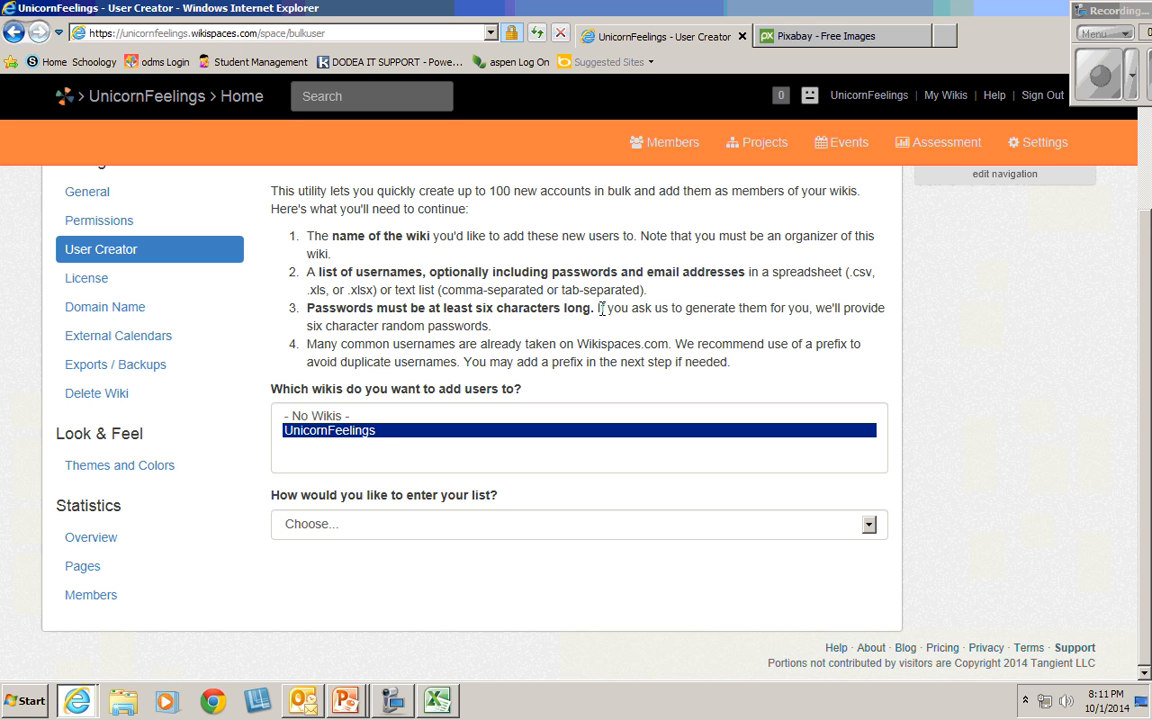
left_click(325, 527)
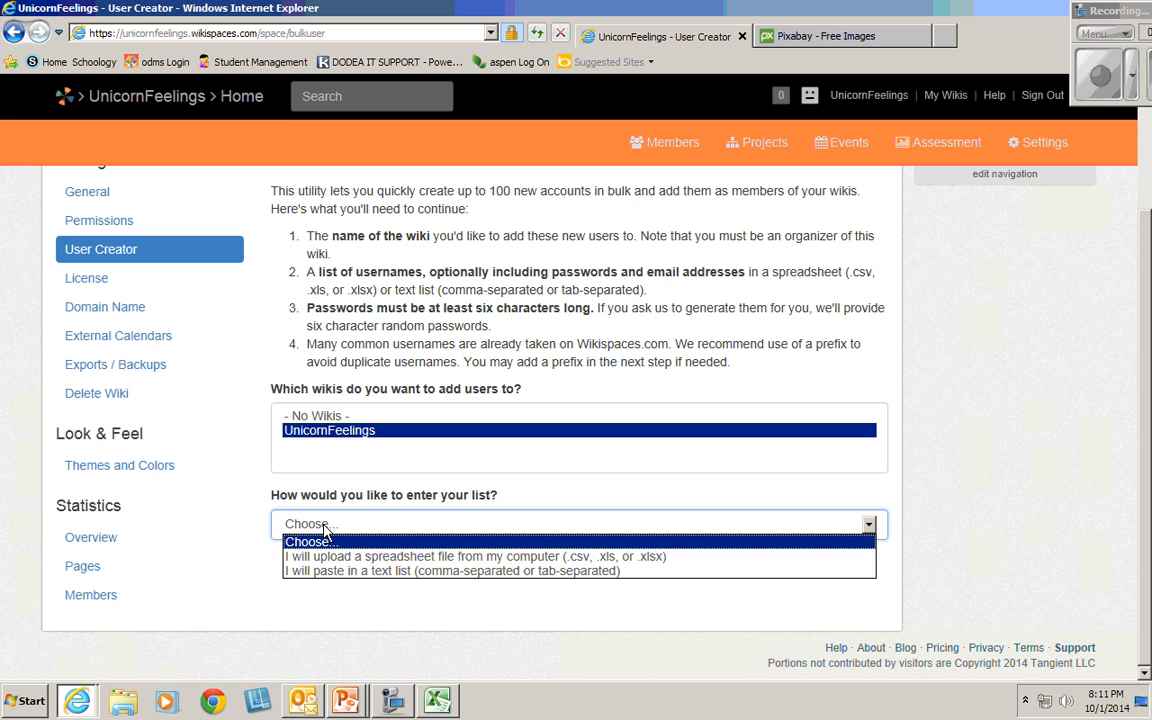
left_click(637, 556)
left_click(458, 564)
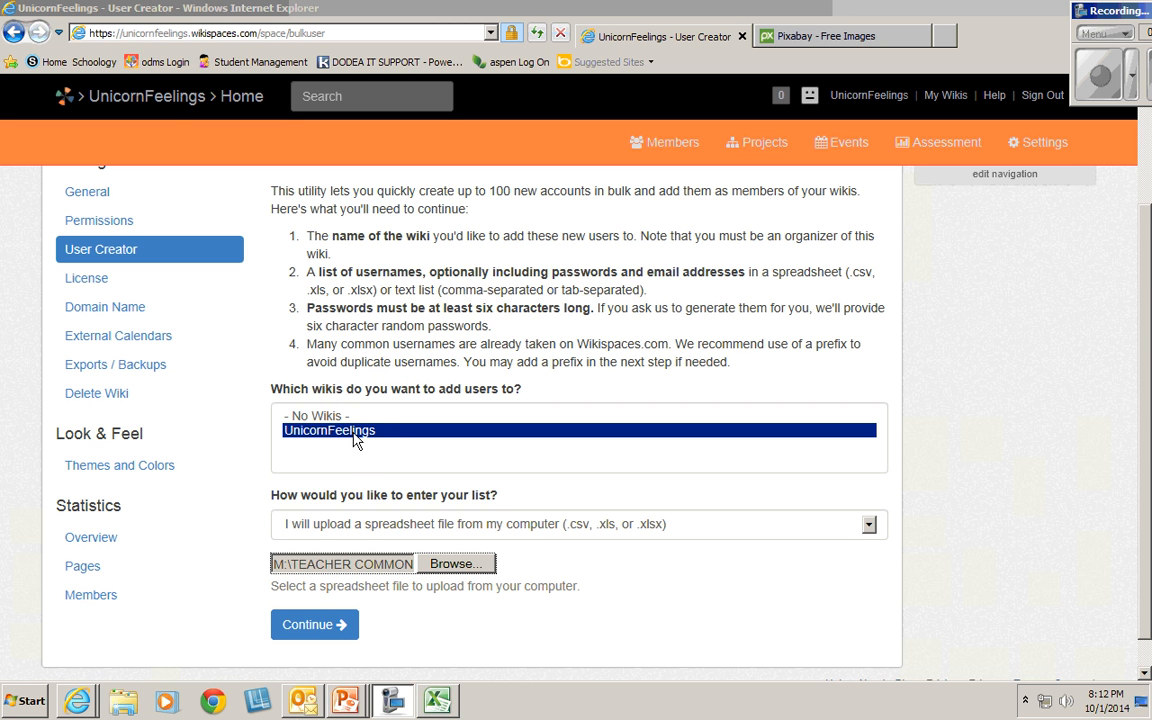
left_click(318, 626)
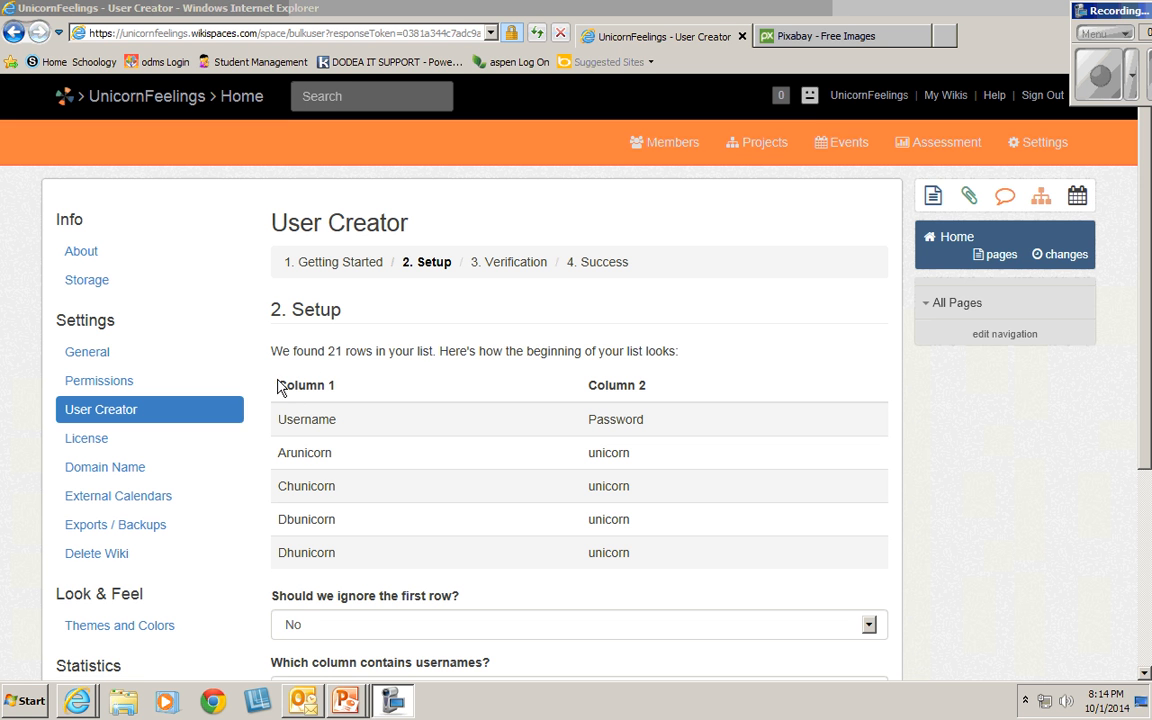
- Set the import to ignore the first row, with usernames in Column 1 and passwords in Column 2, and review the member list for verification
left_click(292, 624)
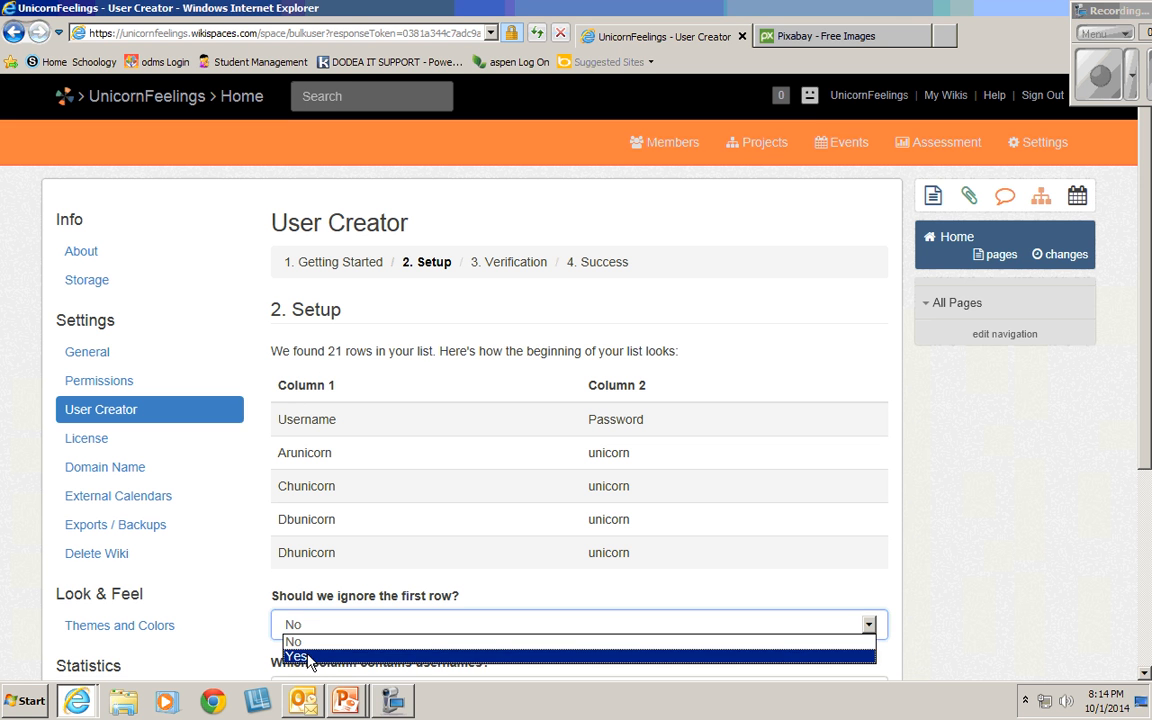
left_click(298, 656)
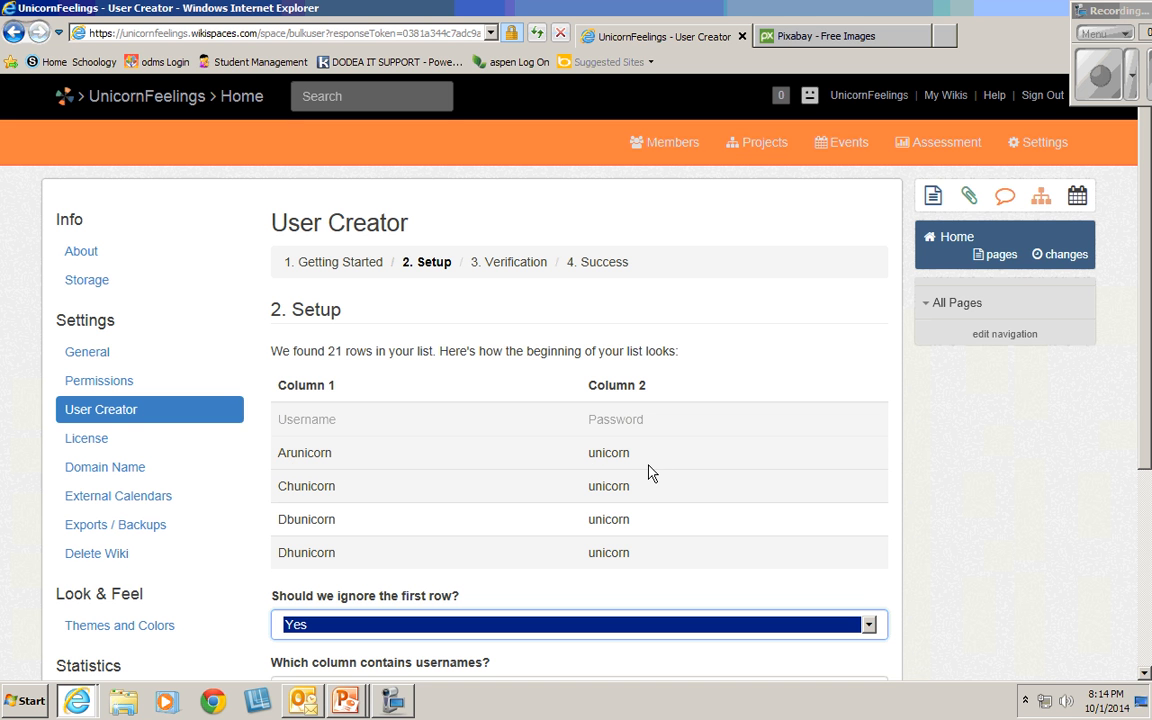
left_click(936, 540)
scroll(940, 541, "down", 1)
scroll(940, 543, "down", 2)
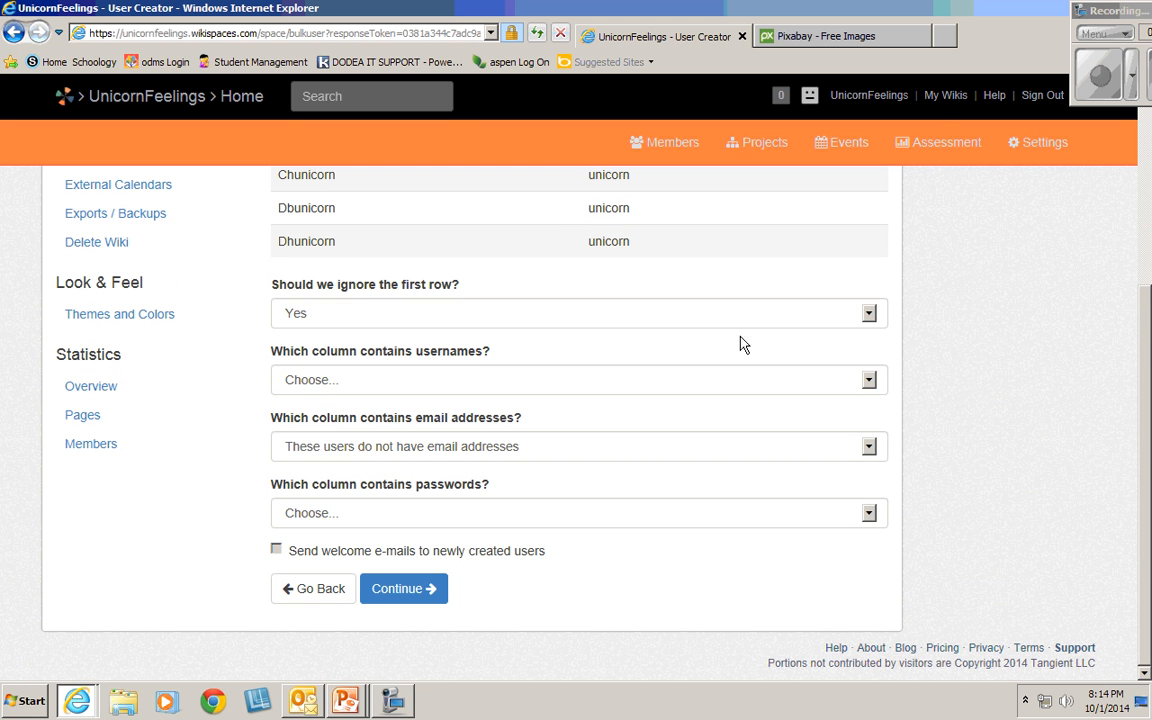
left_click(708, 350)
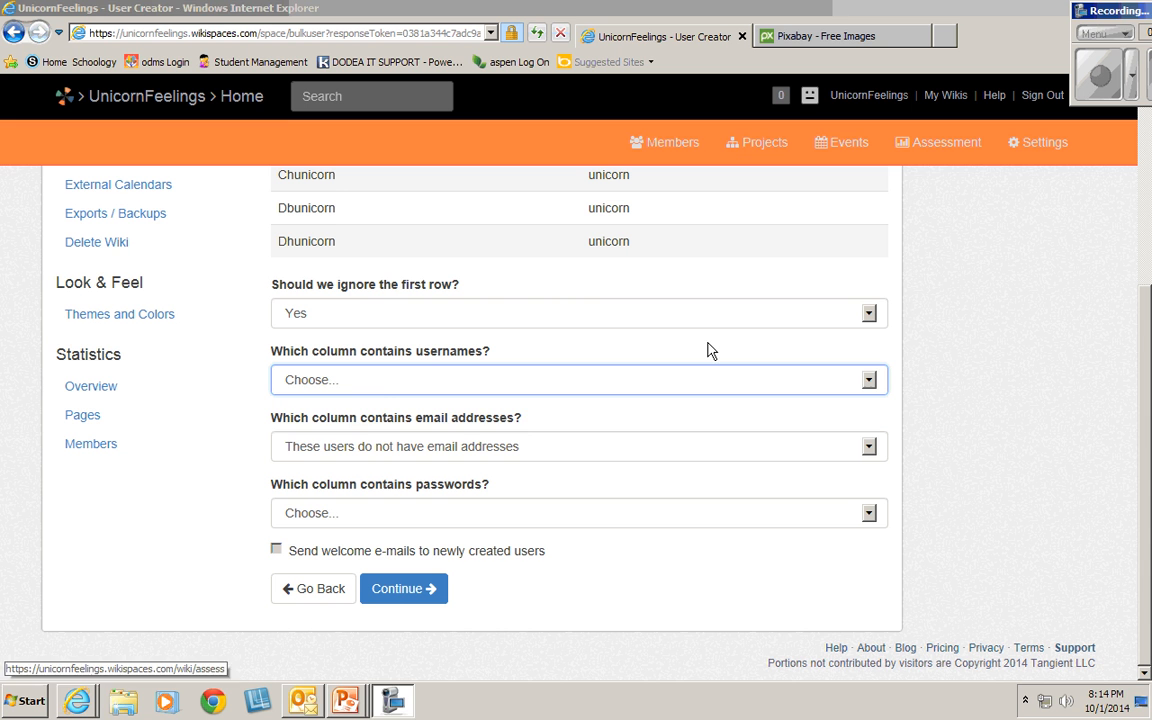
left_click(373, 380)
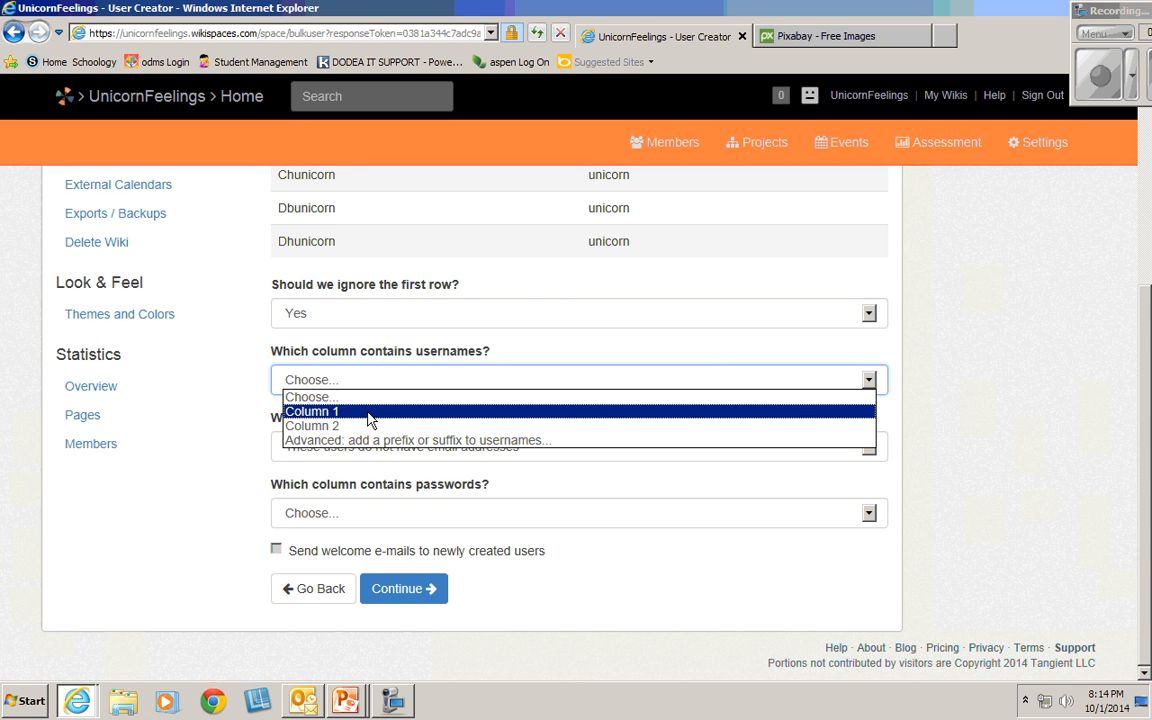
left_click(369, 412)
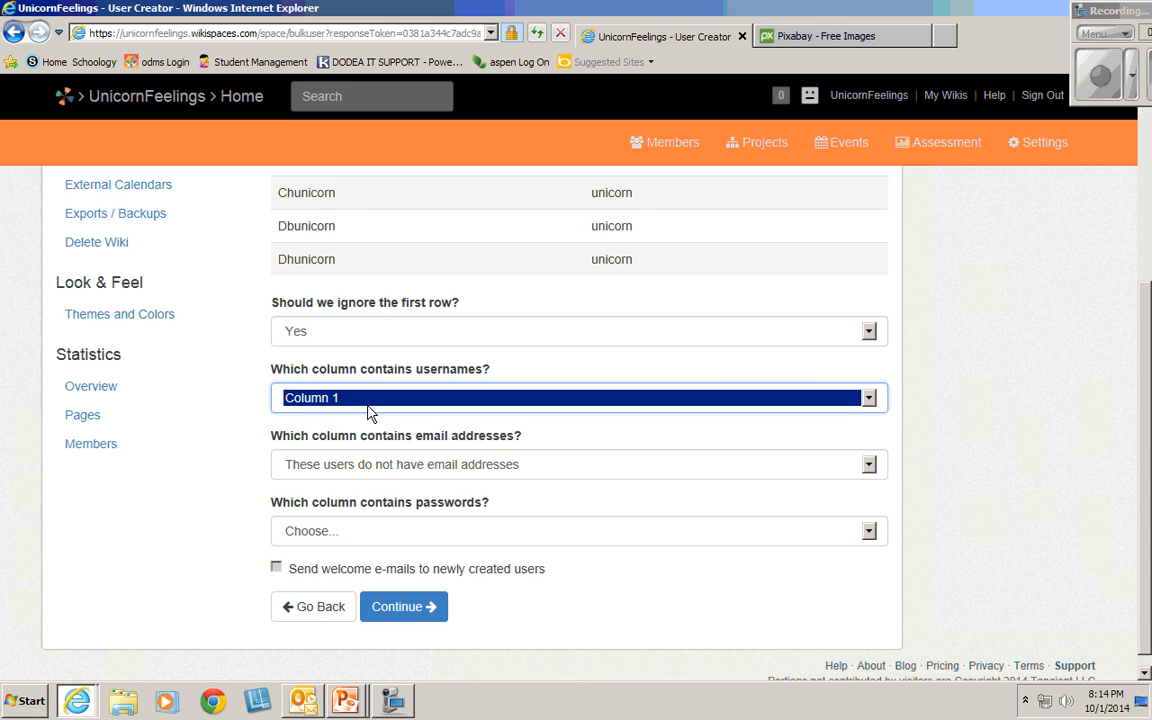
left_click(370, 538)
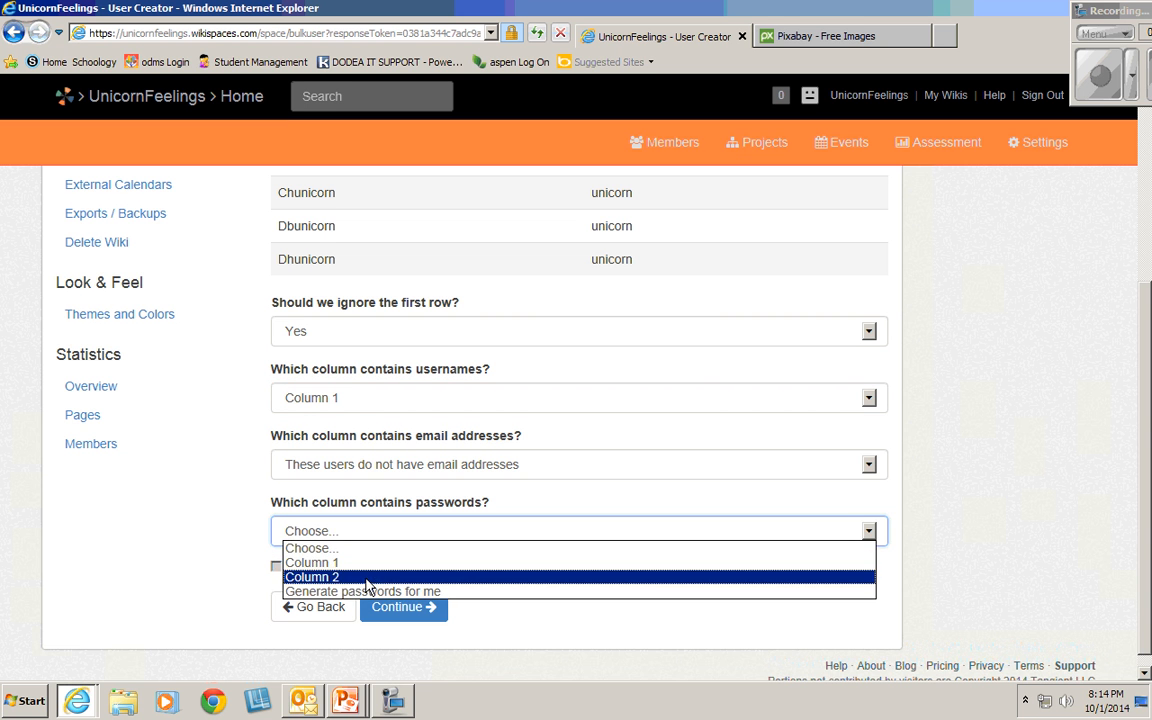
left_click(367, 580)
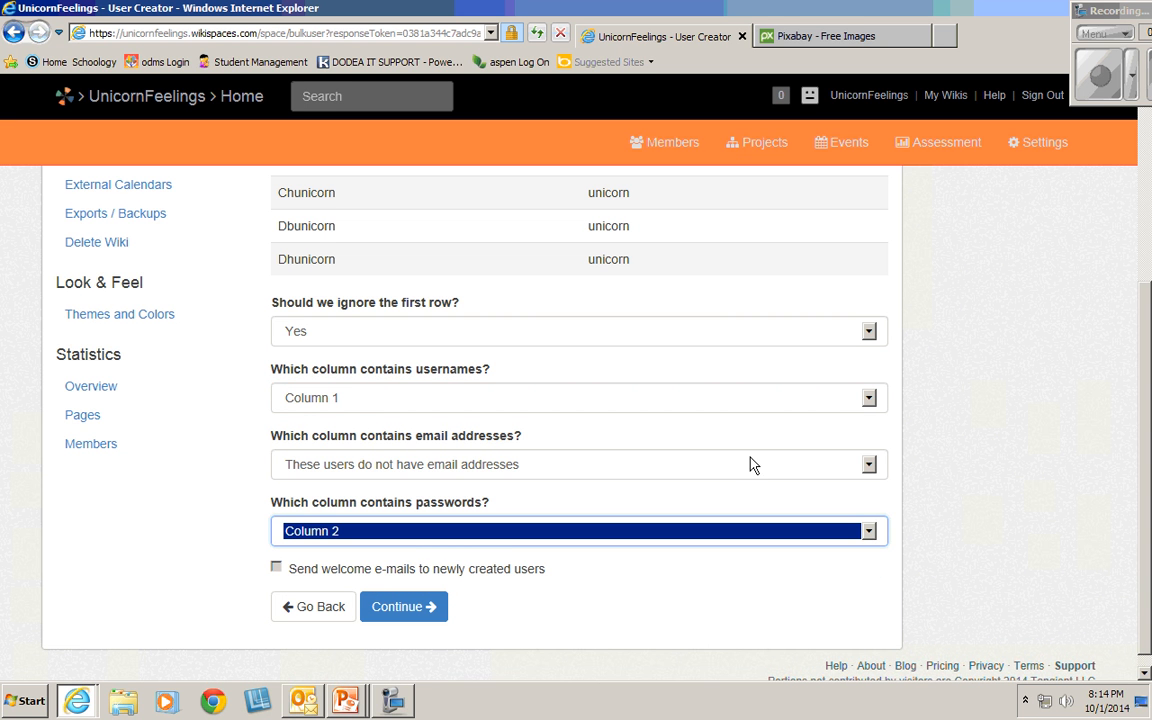
left_click(402, 610)
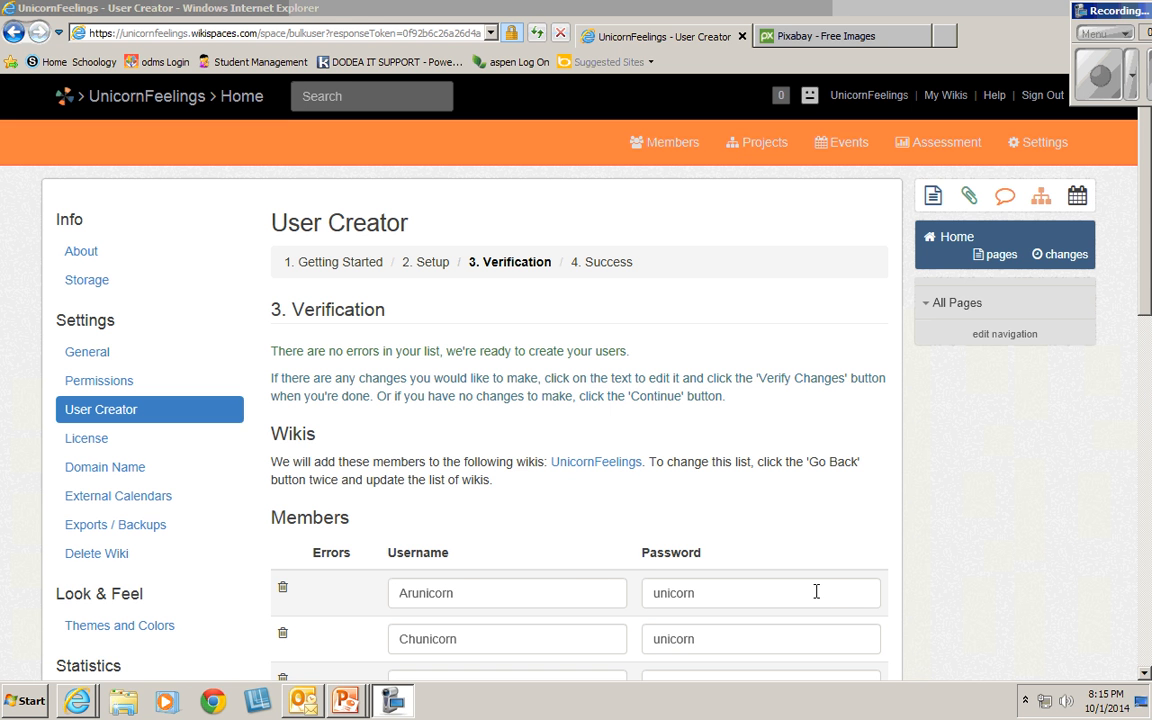
scroll(992, 571, "down", 9)
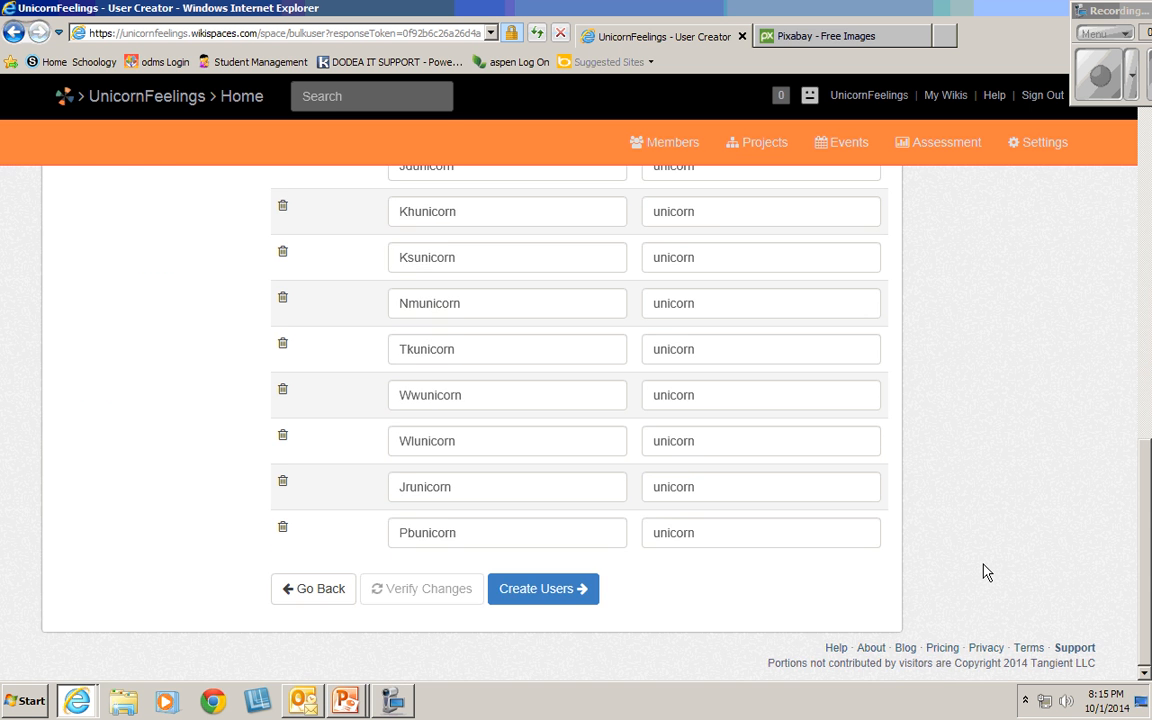
scroll(985, 571, "up", 10)
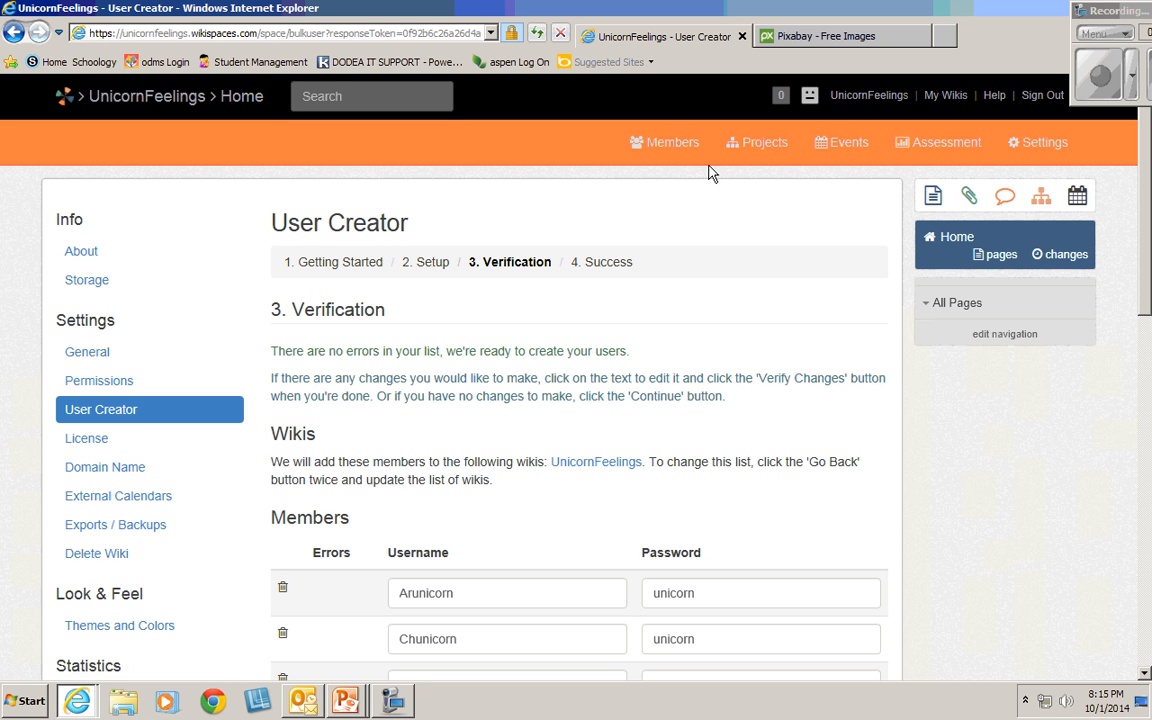
left_click(780, 141)
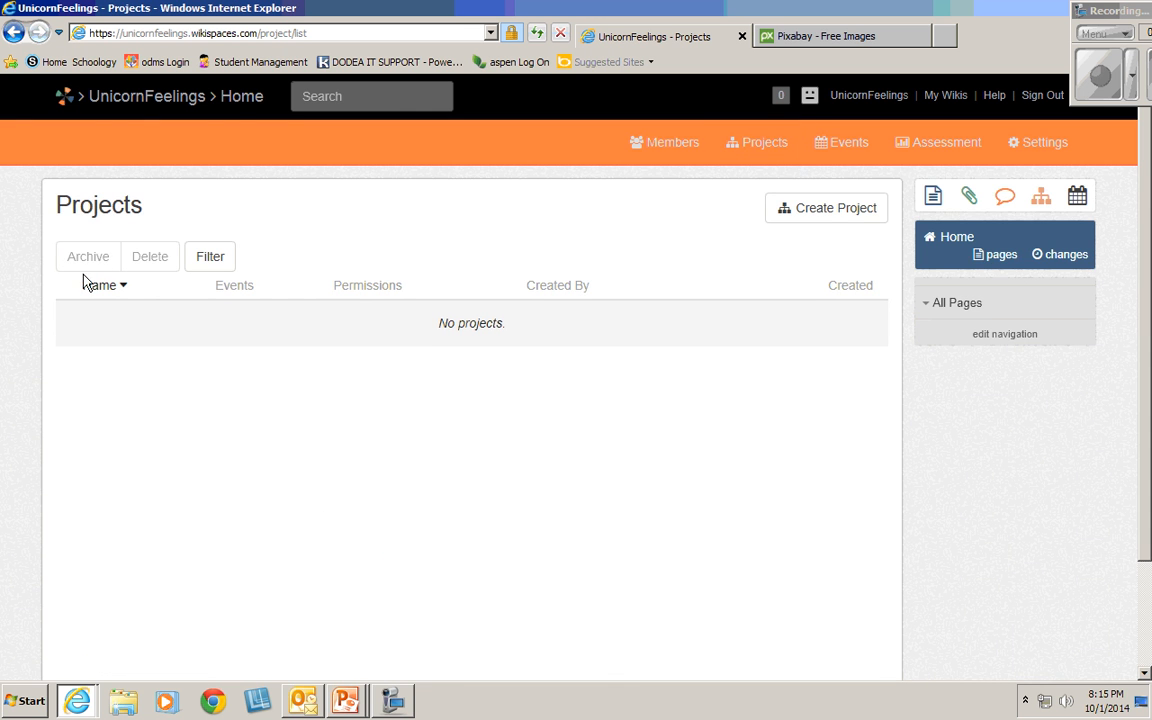
left_click(822, 217)
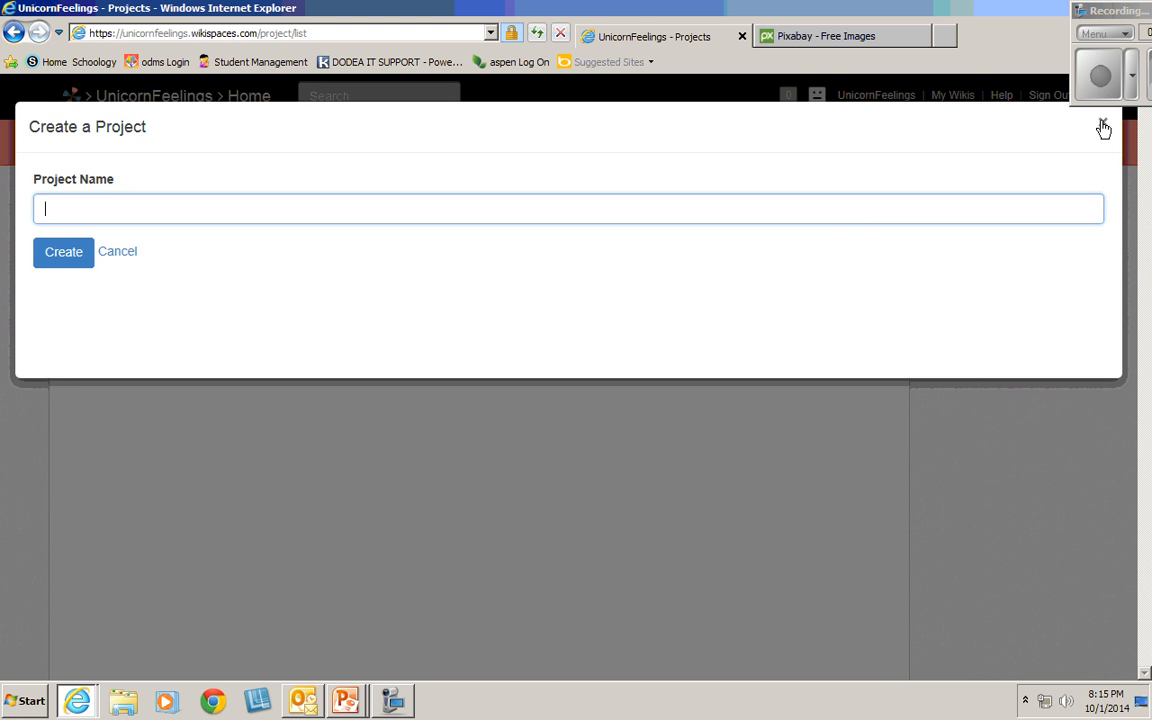
left_click(1103, 127)
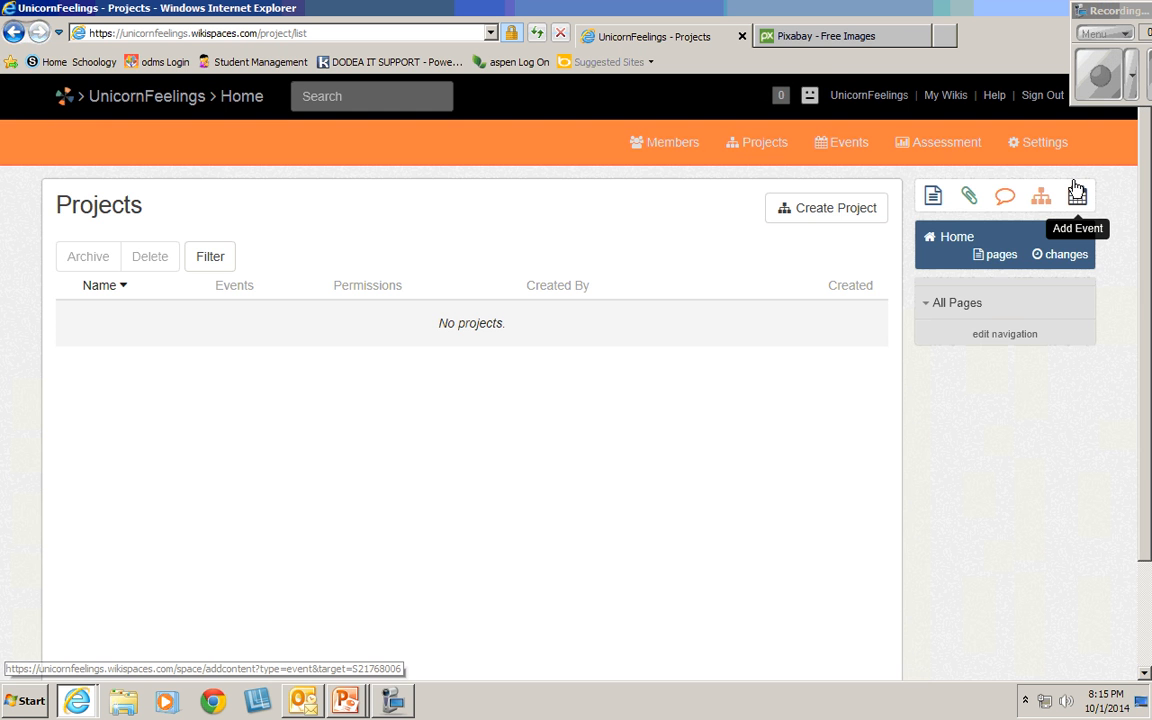
- Create a new wiki page named Group 1
left_click(1000, 257)
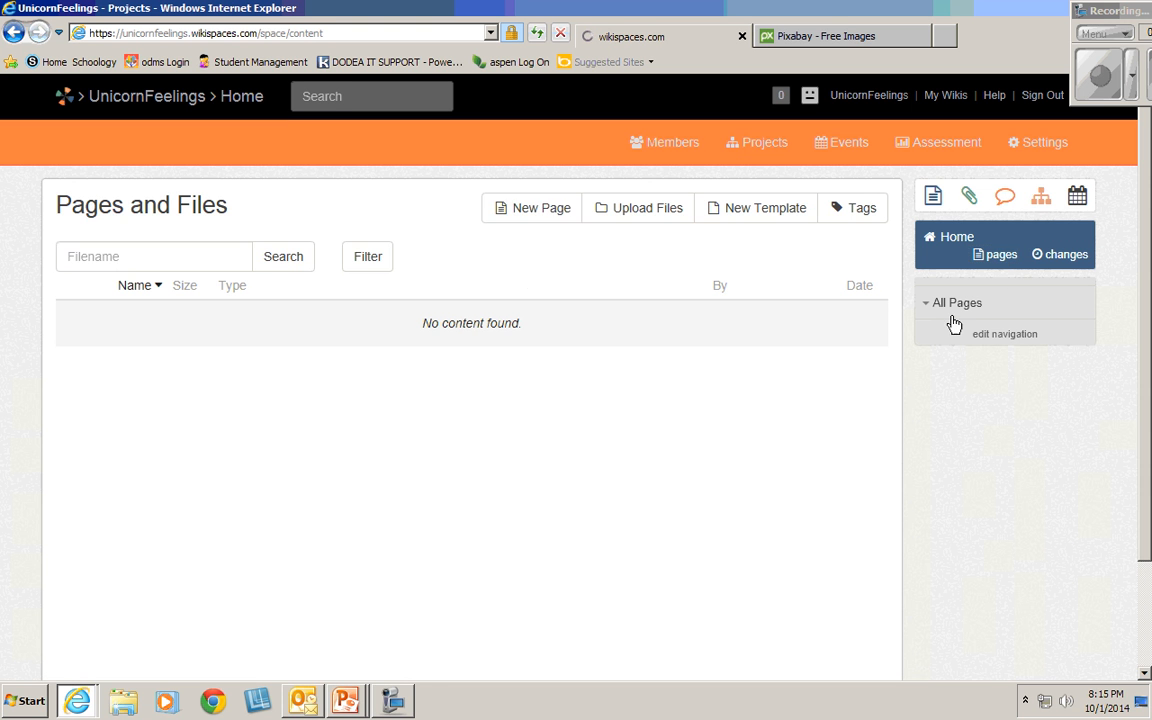
left_click(522, 212)
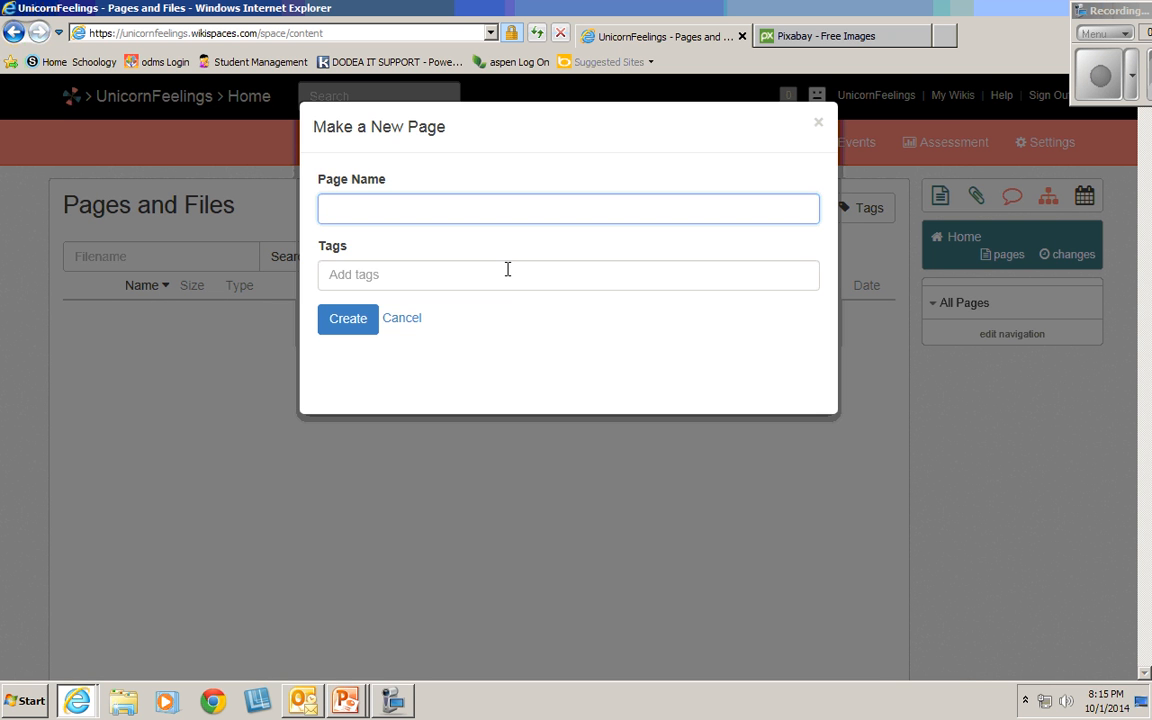
type("Group 1")
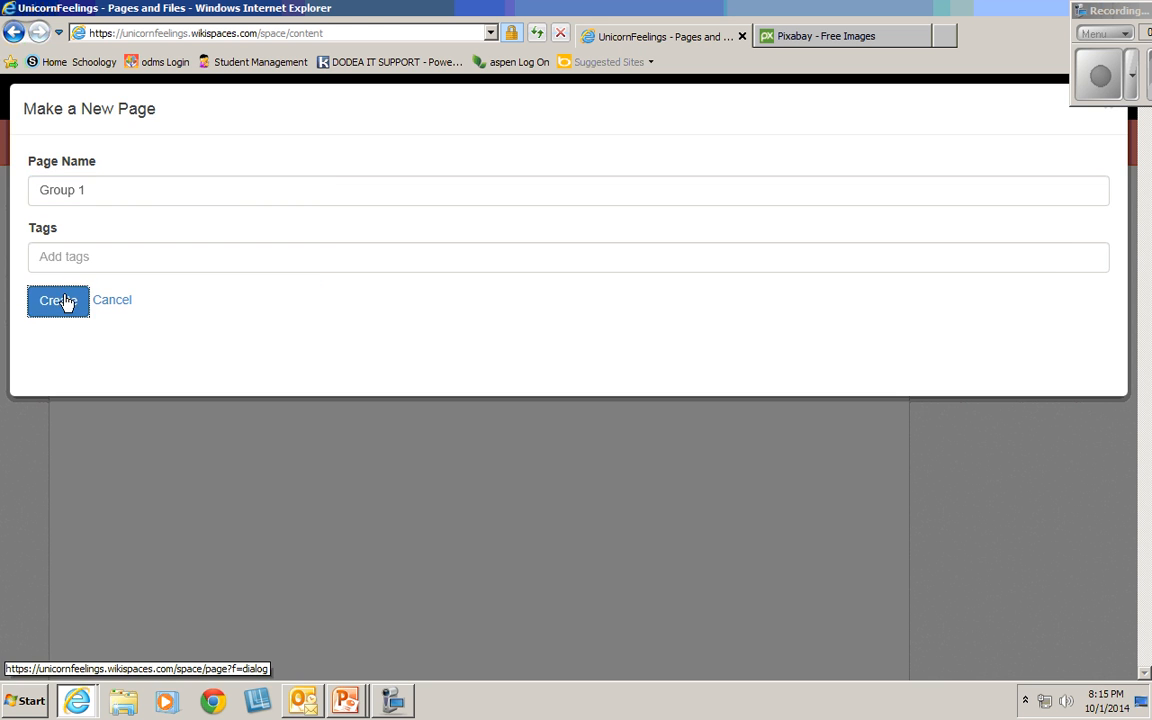
left_click(72, 303)
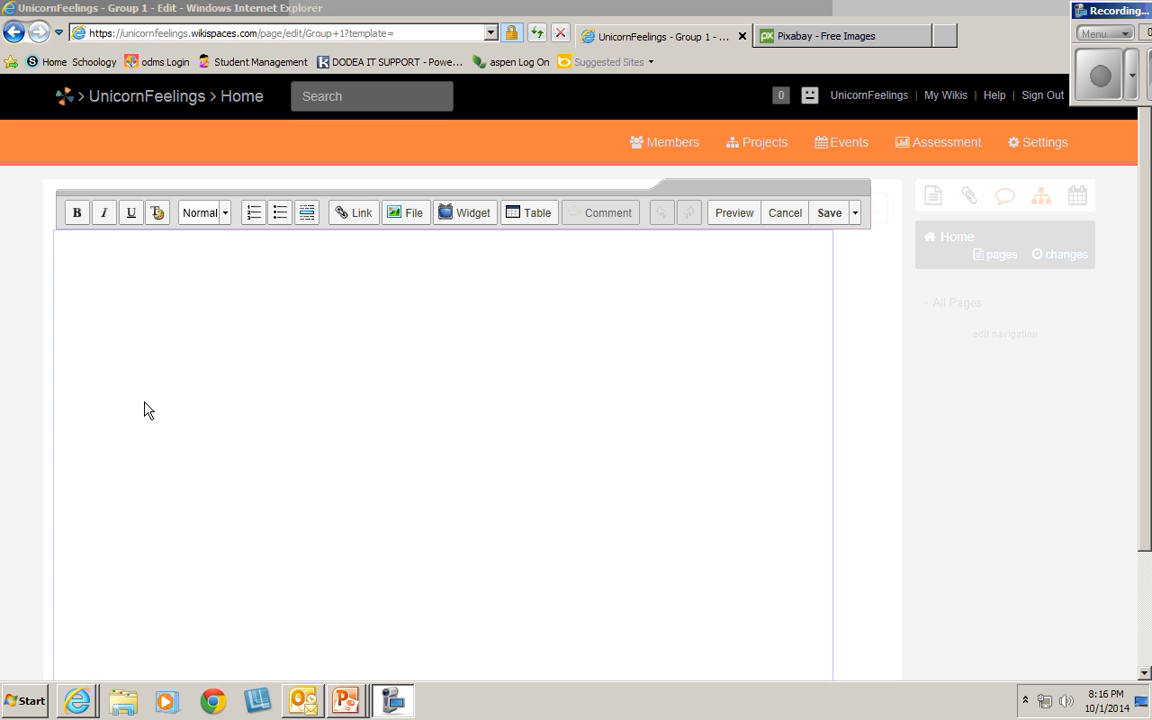
- Upload happy.jpg, guilty.jpg, frustrated.jpg, disappointed.jpg and angry.jpg, and insert angry.jpg slightly enlarged on the Group 1 page
left_click(394, 214)
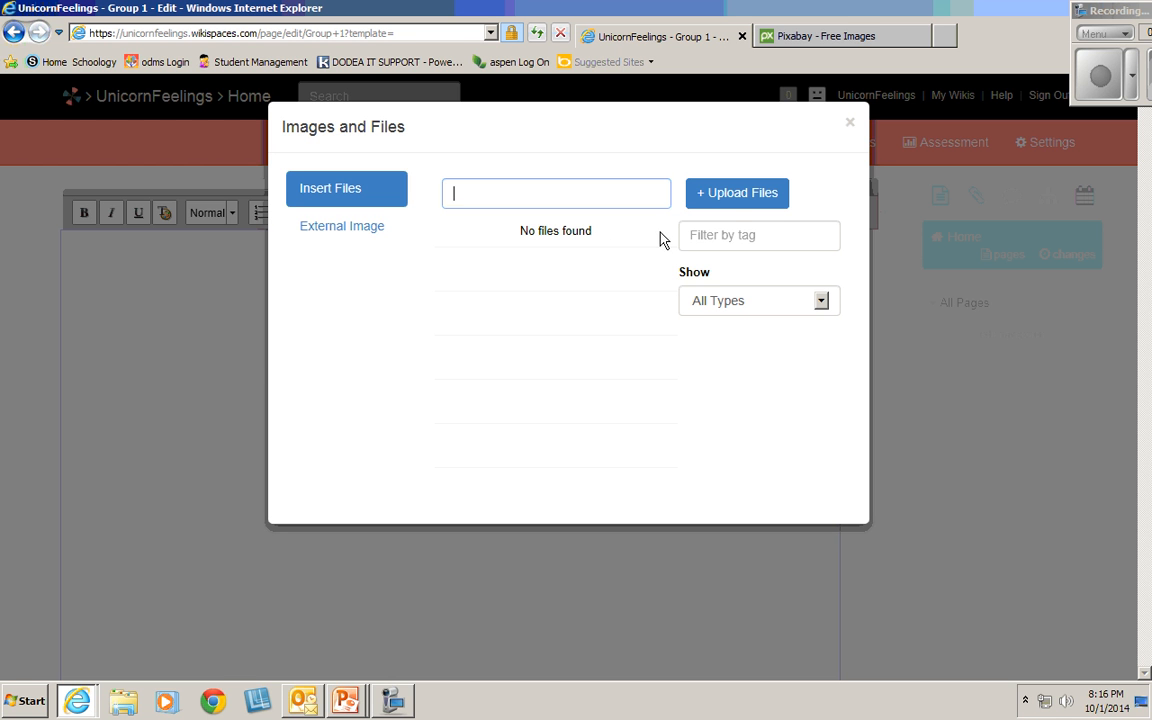
left_click(757, 196)
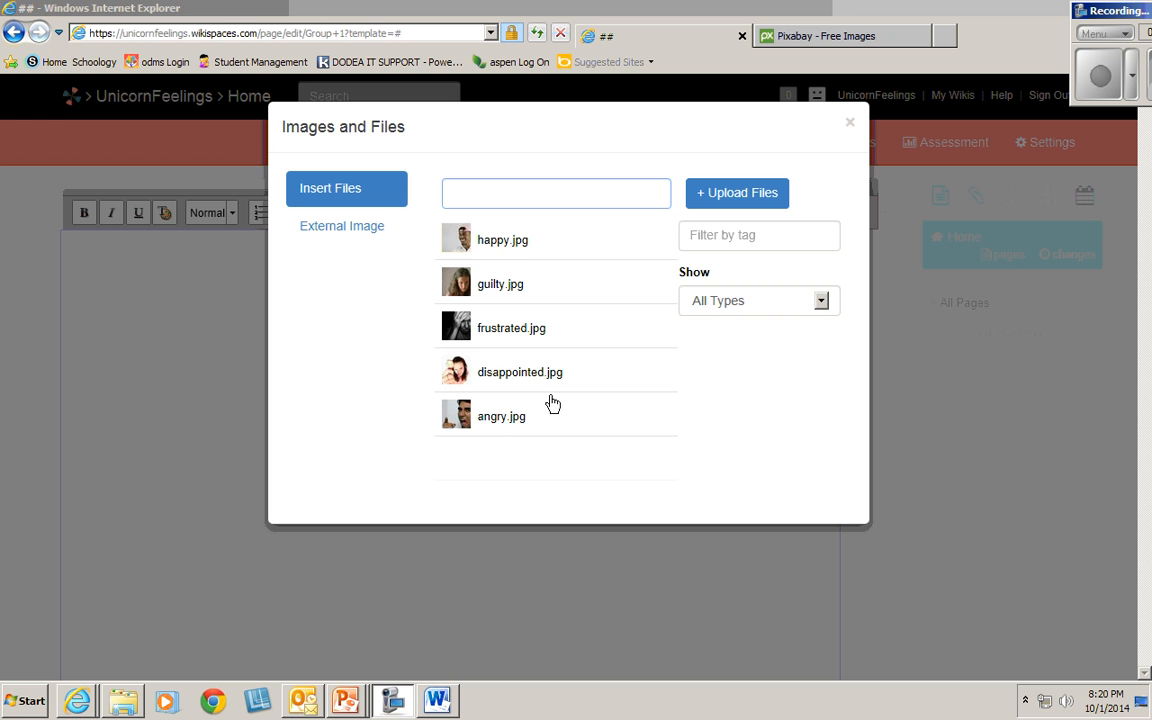
left_click(658, 400)
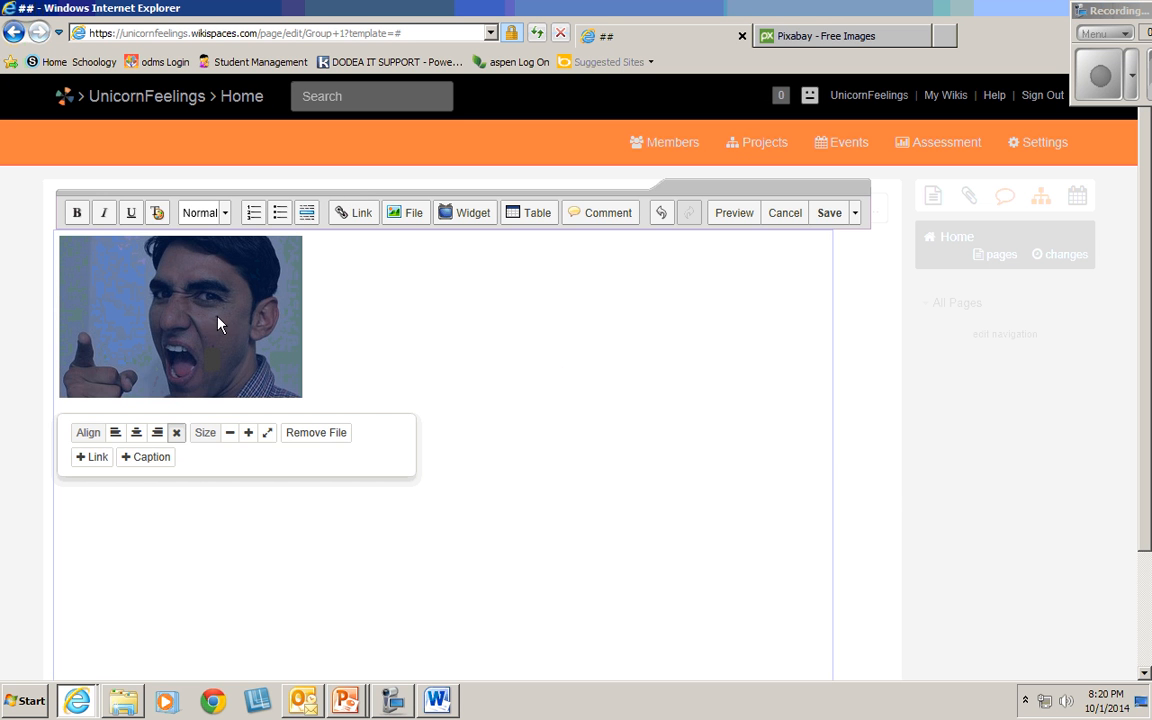
left_click(248, 433)
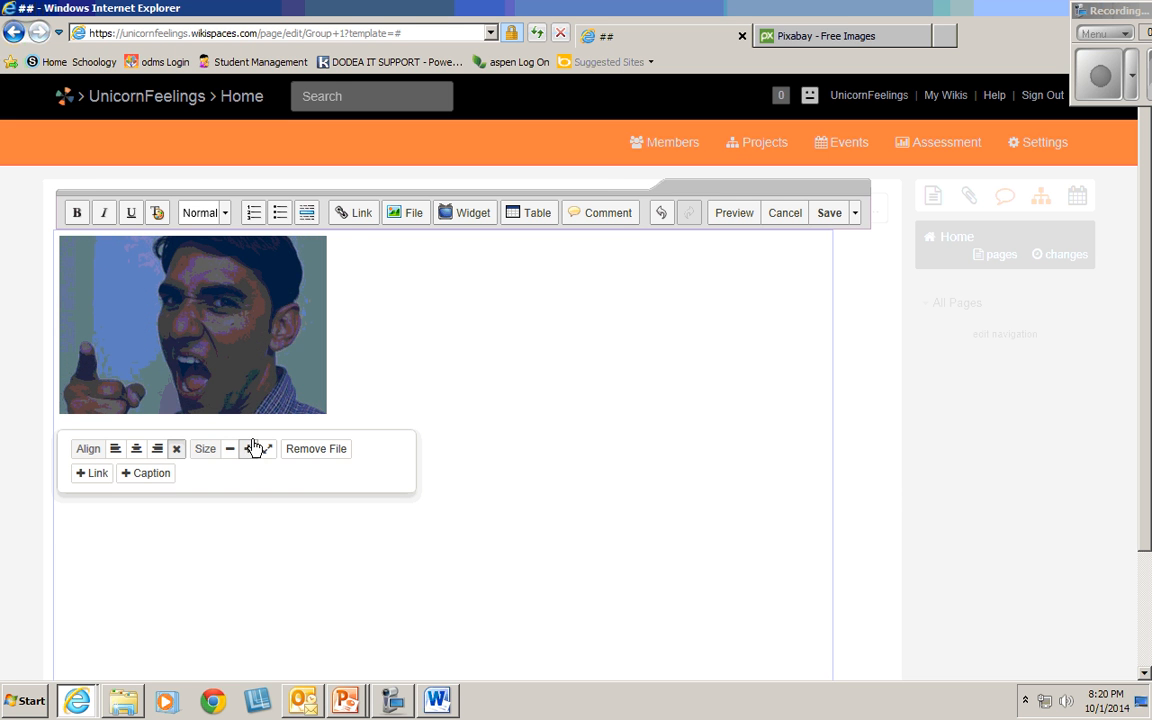
- Enlarge the angry.jpg photo in several size steps until it spans about half the width of the Group 1 page
left_click(249, 449)
left_click(249, 465)
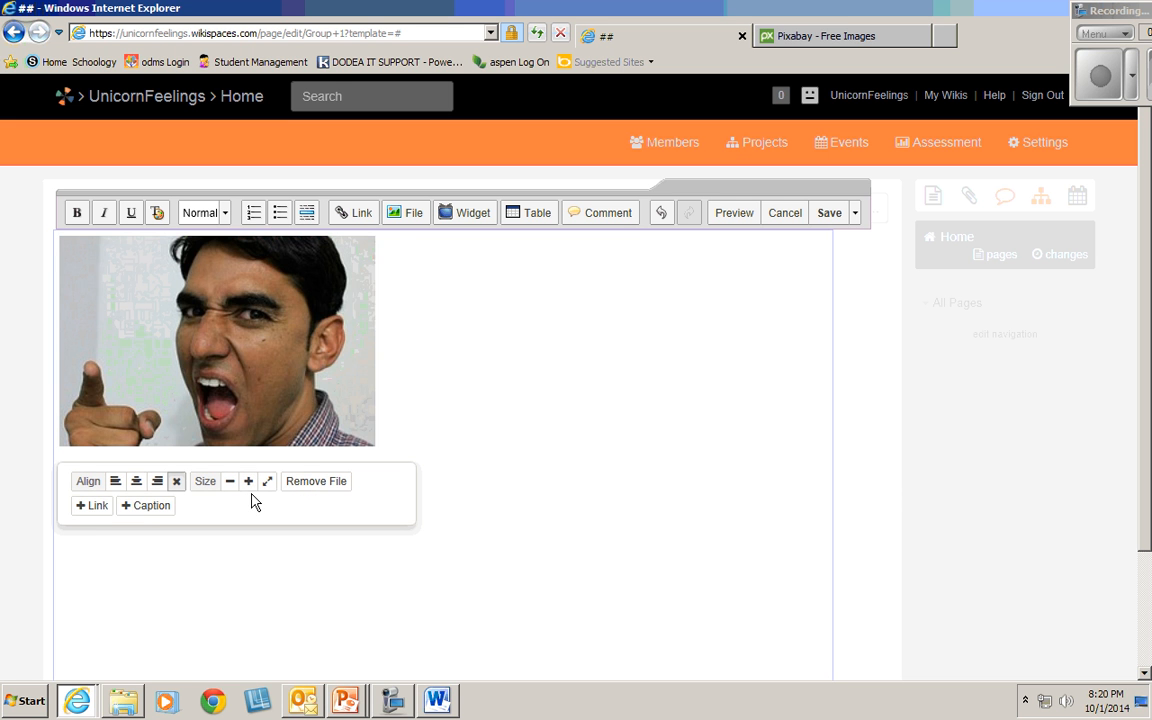
left_click(249, 482)
left_click(250, 497)
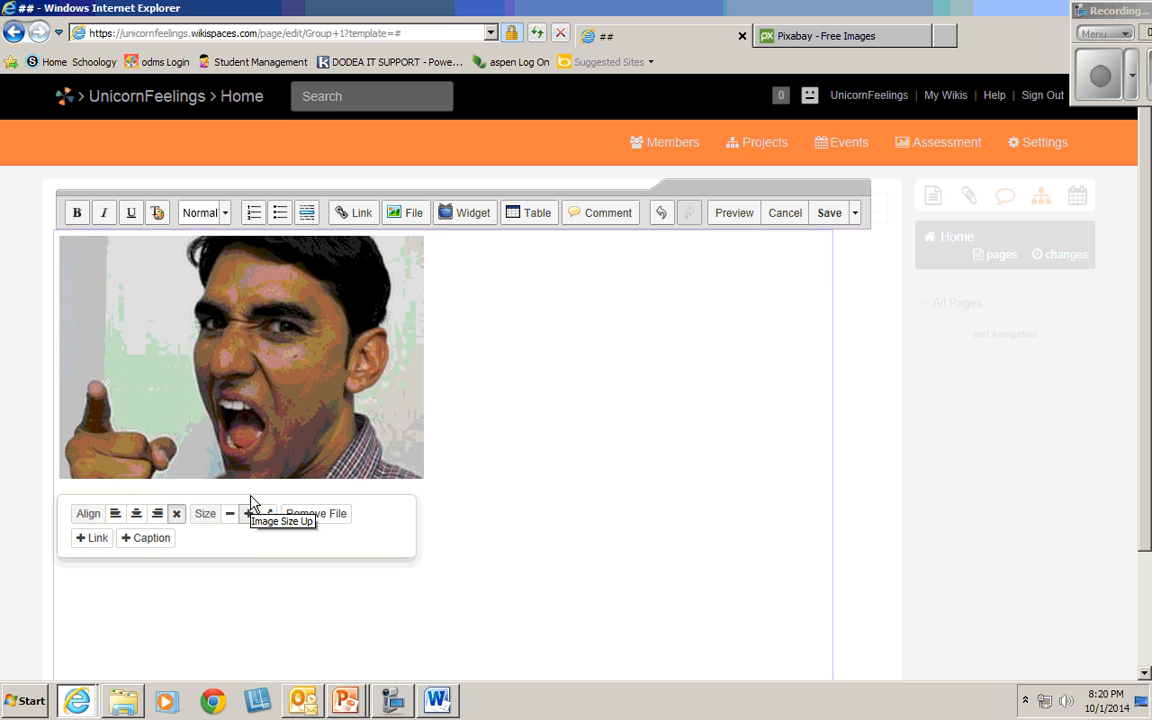
left_click(249, 513)
left_click(249, 527)
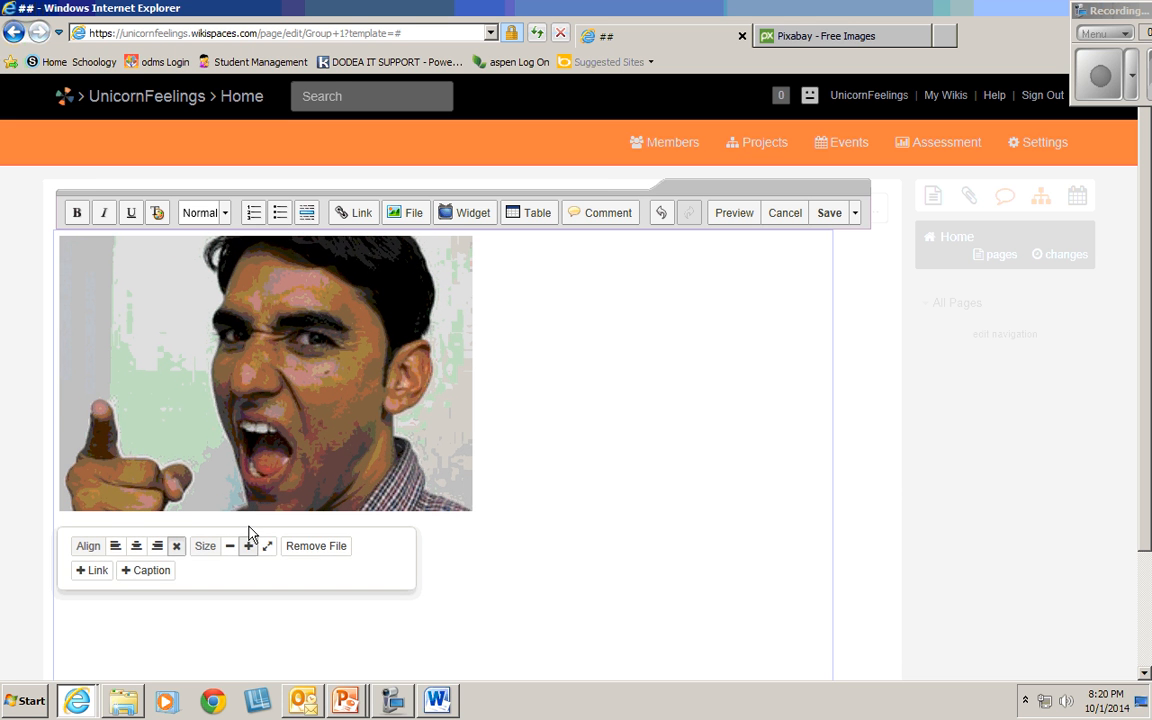
- Add blank lines around the angry.jpg photo and start a numbered list above it for the group instructions
left_click(587, 515)
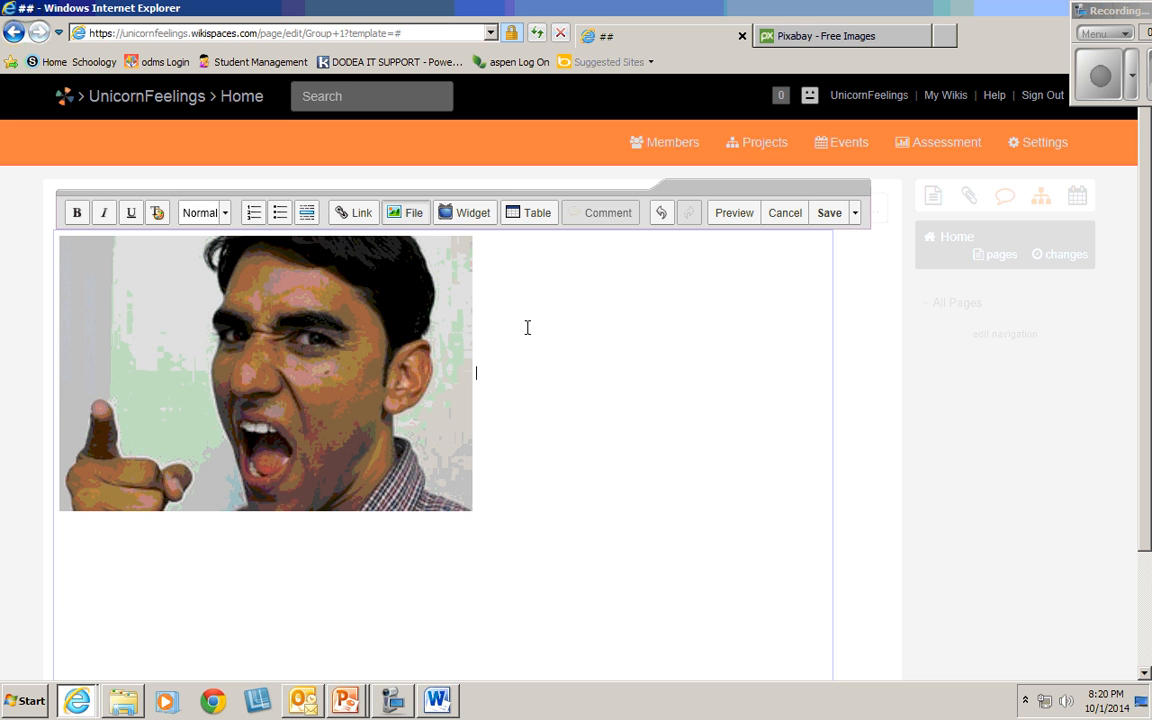
key("Return")
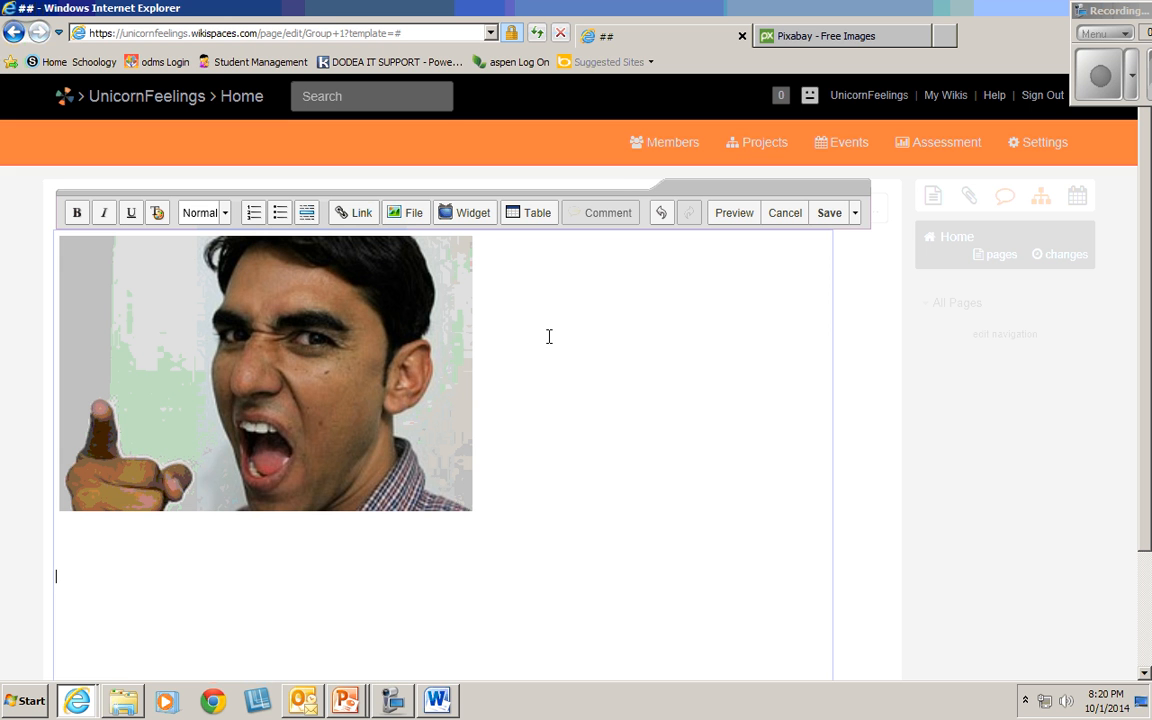
left_click(362, 398)
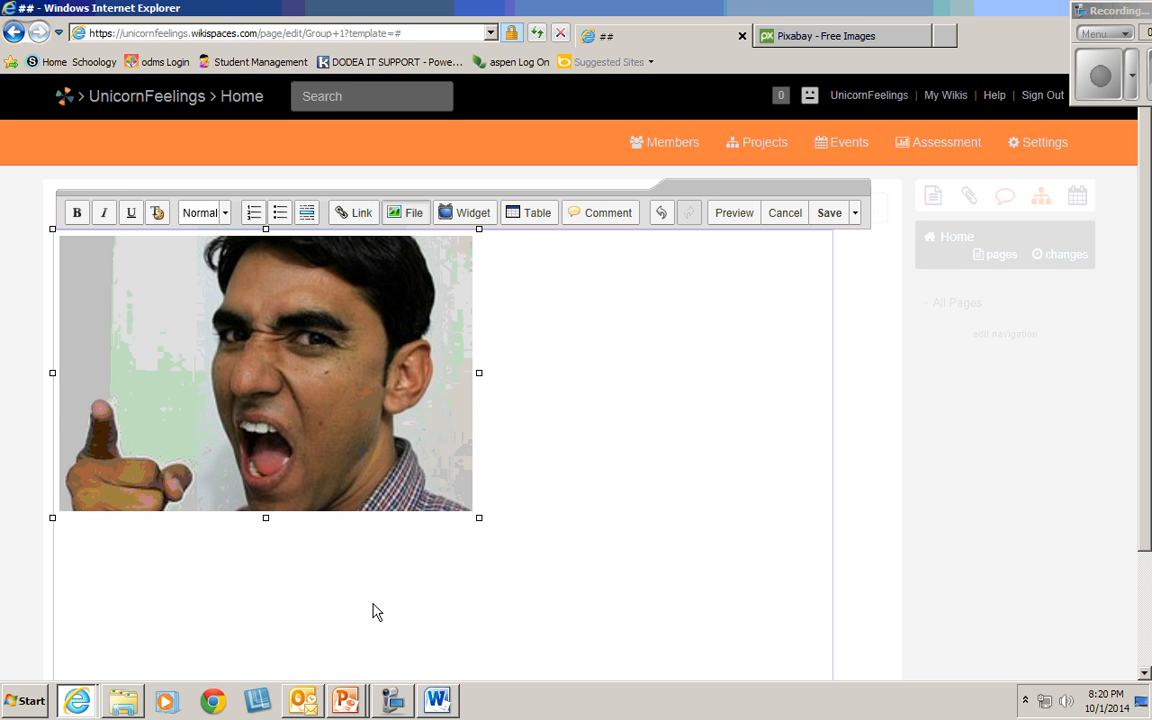
left_click(224, 563)
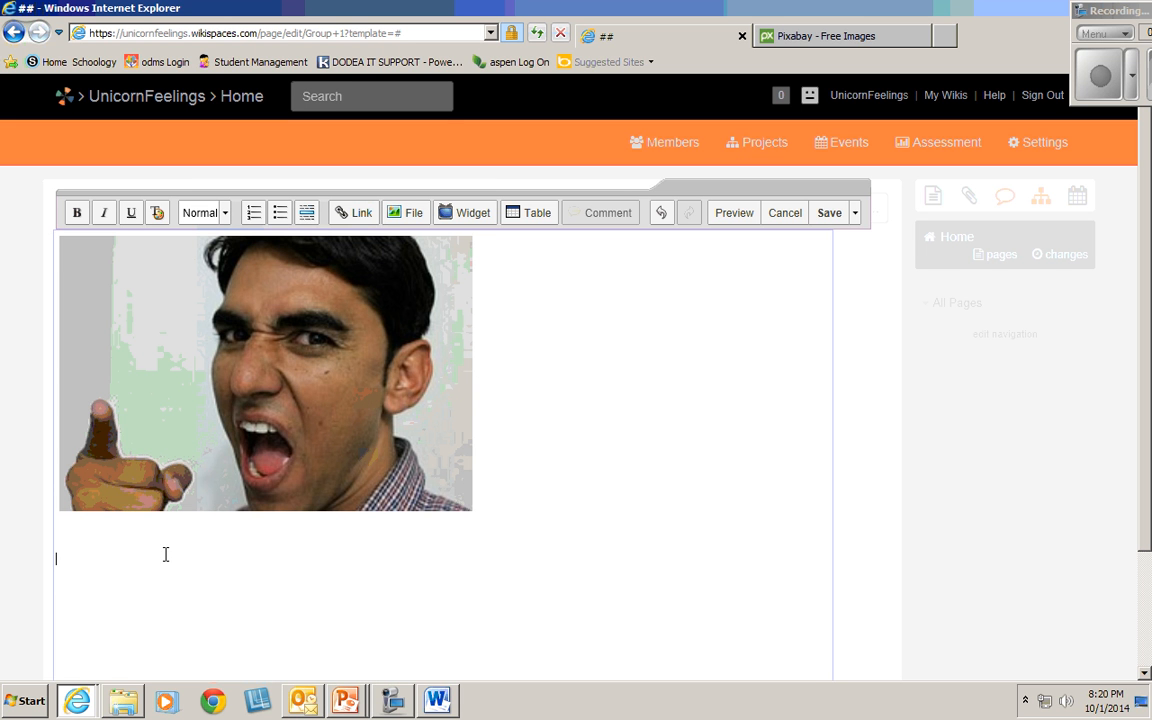
key("Return")
key("Return")
key("Return")
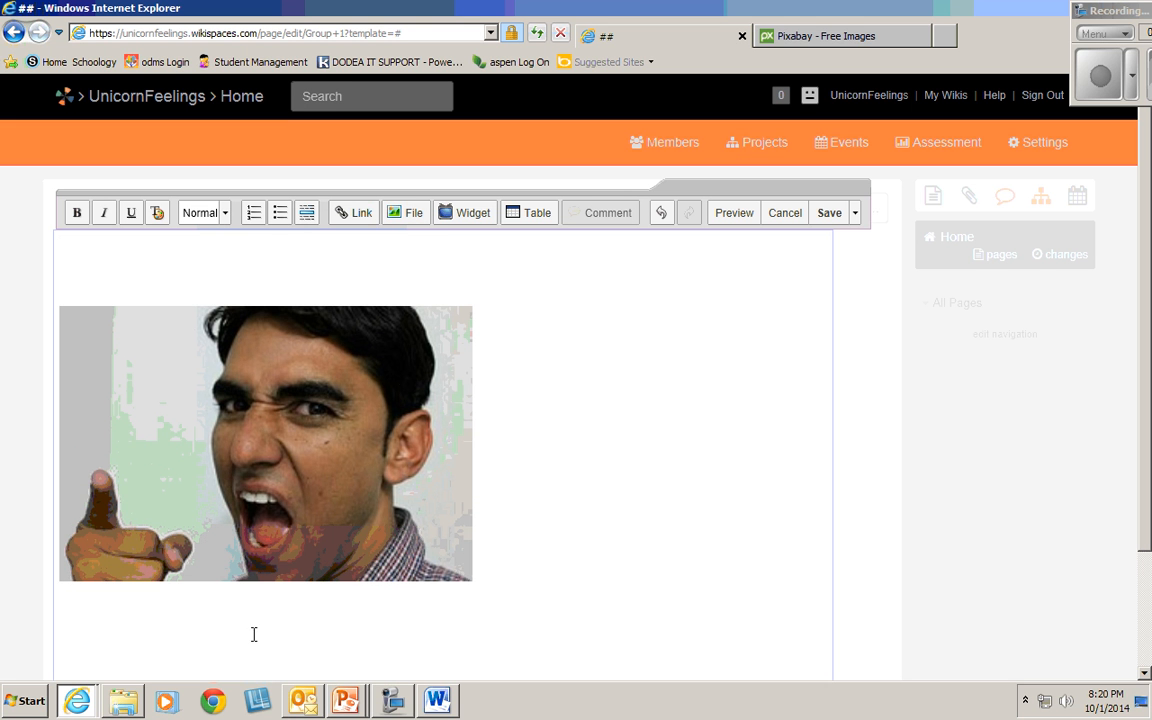
left_click(254, 213)
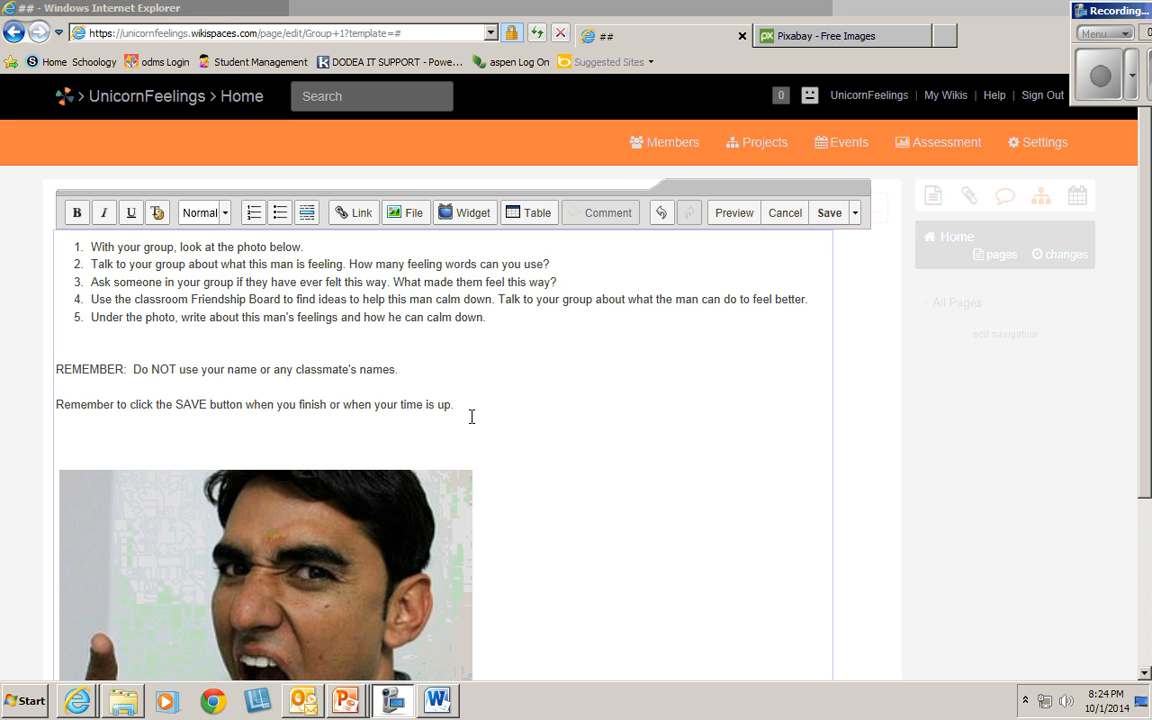
- Apply the level 1 Heading style to all instructions and reminders above the photo, and save the Group 1 page
left_click_drag(473, 412, 113, 230)
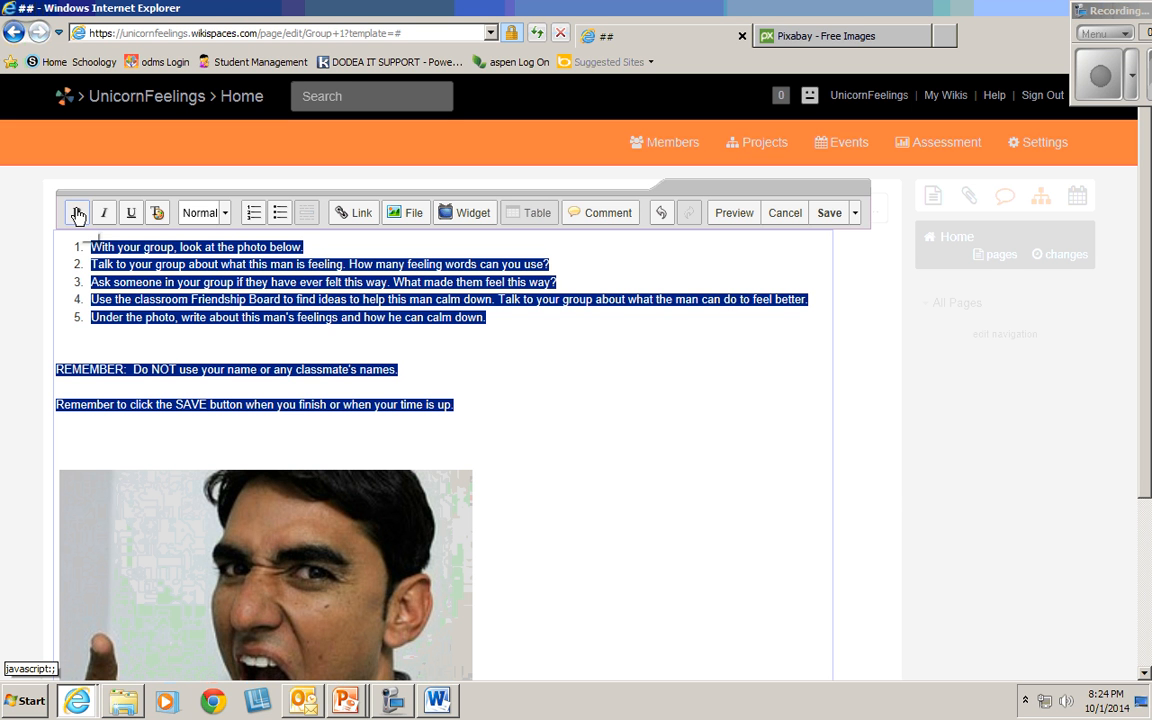
left_click(77, 213)
left_click(77, 213)
left_click(219, 216)
left_click(226, 246)
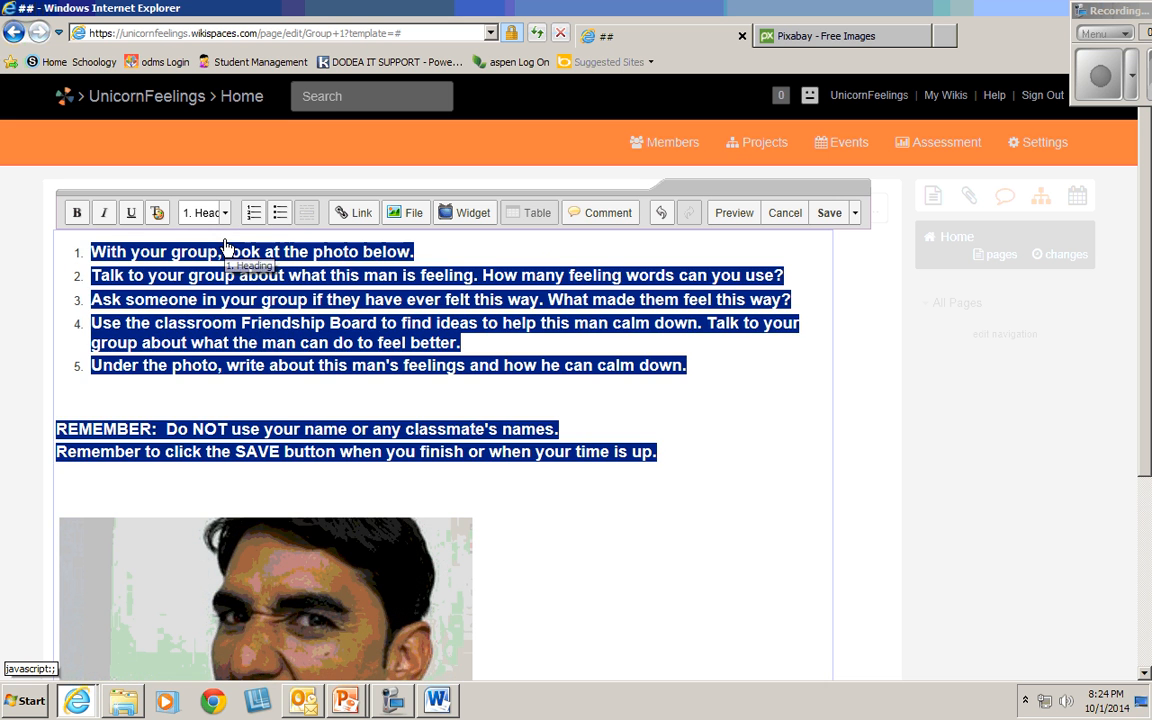
left_click(708, 451)
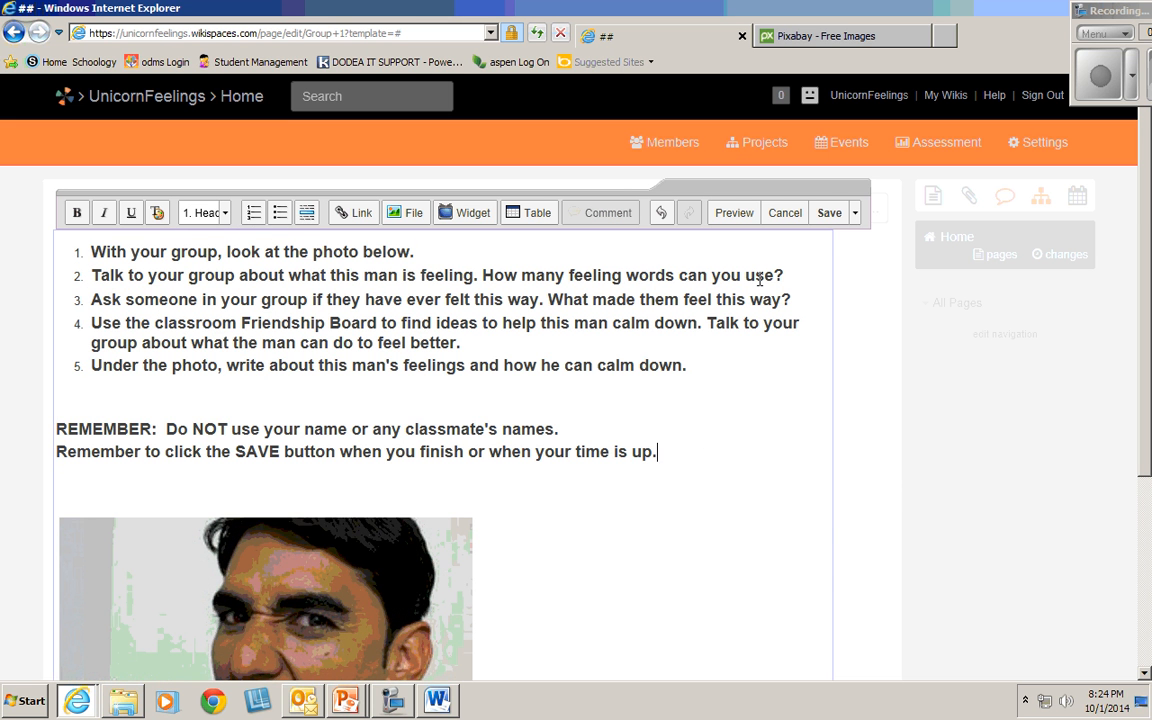
left_click(830, 214)
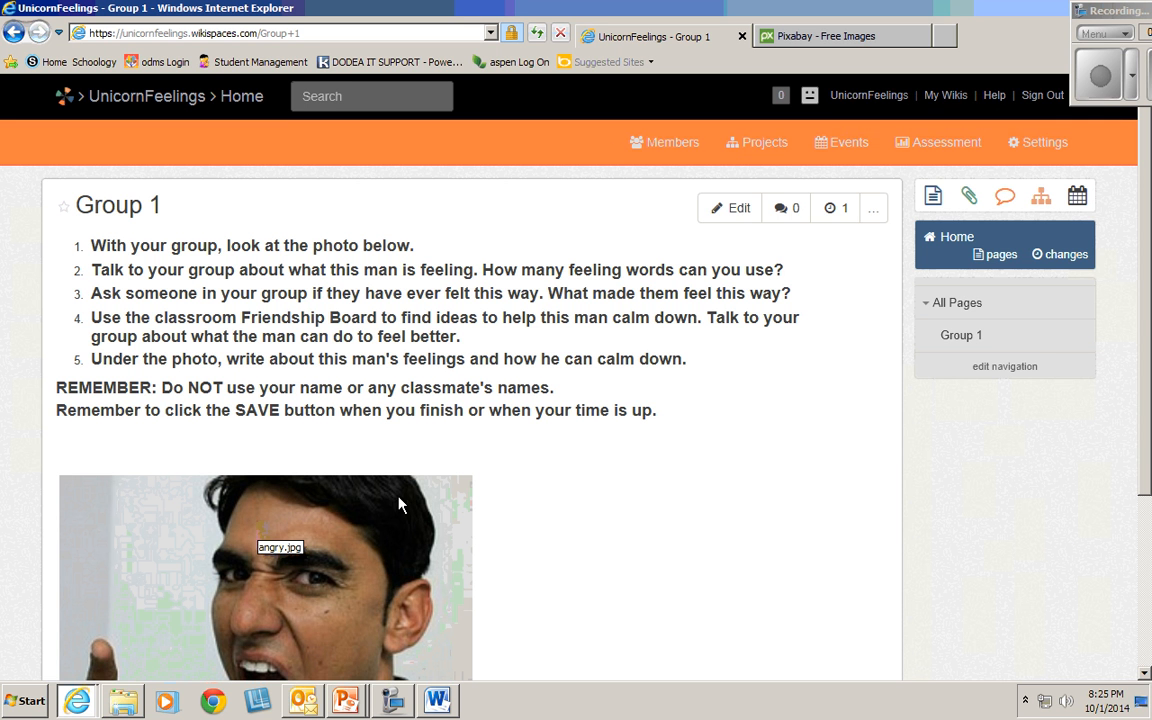
scroll(650, 501, "down", 3)
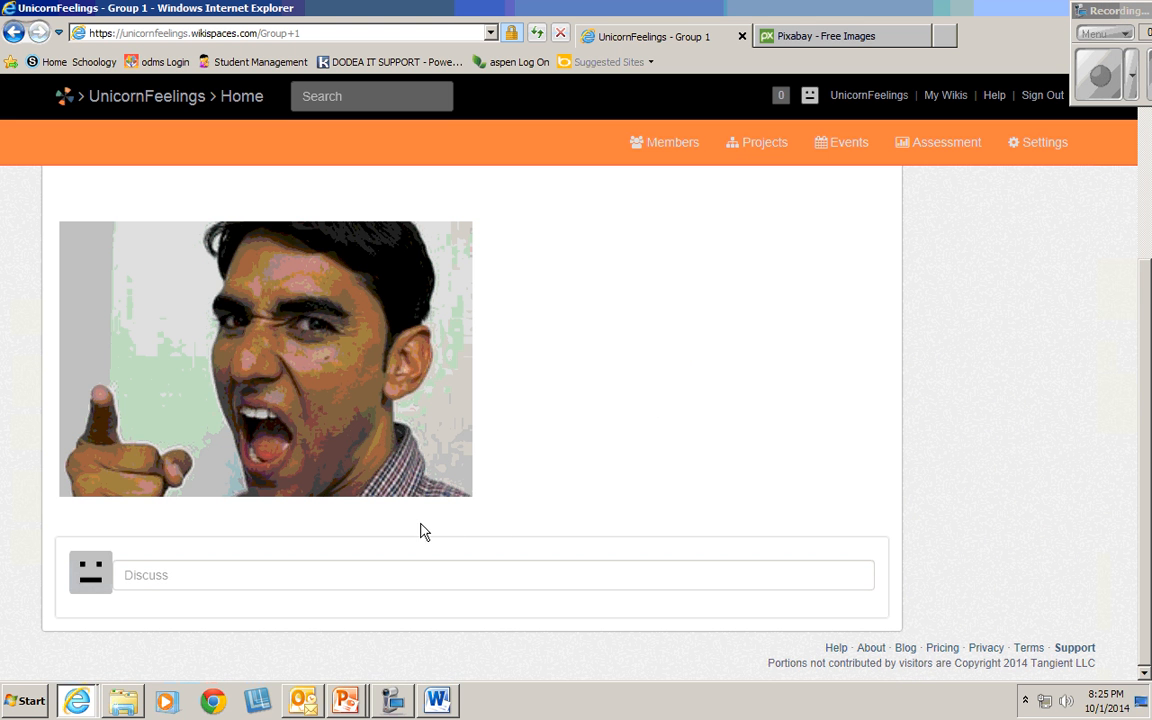
scroll(600, 461, "up", 3)
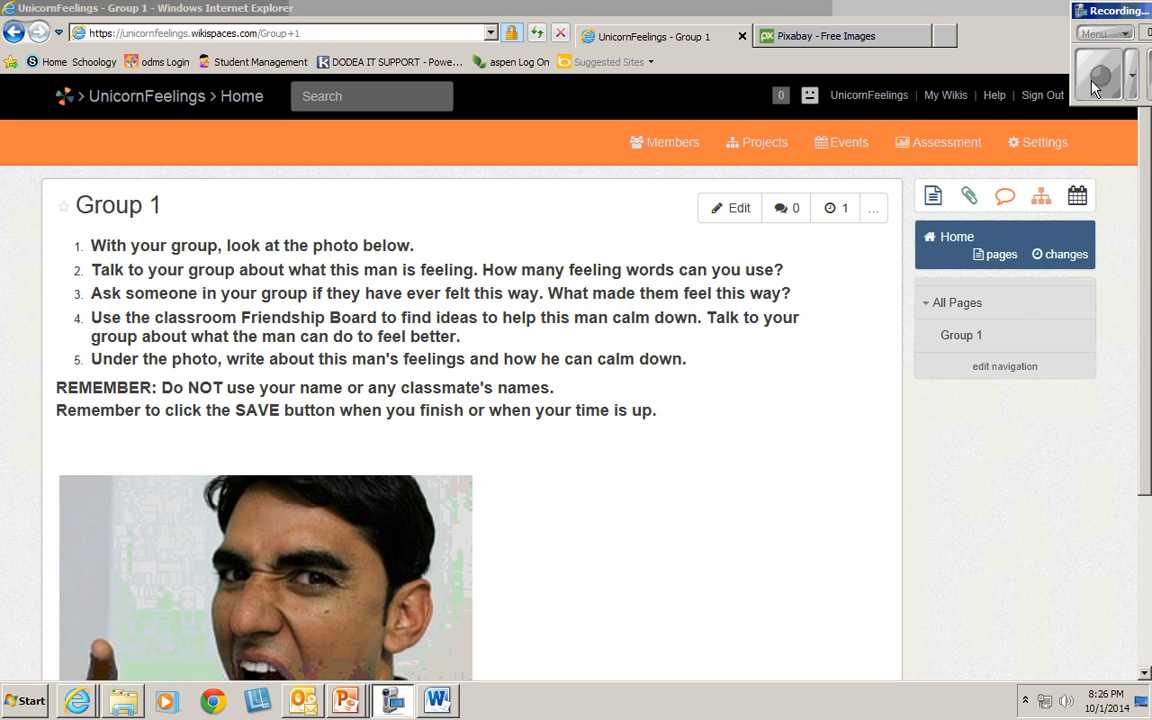
- Create a new wiki page named Group 2 from the wiki's Pages and Files list
left_click(995, 256)
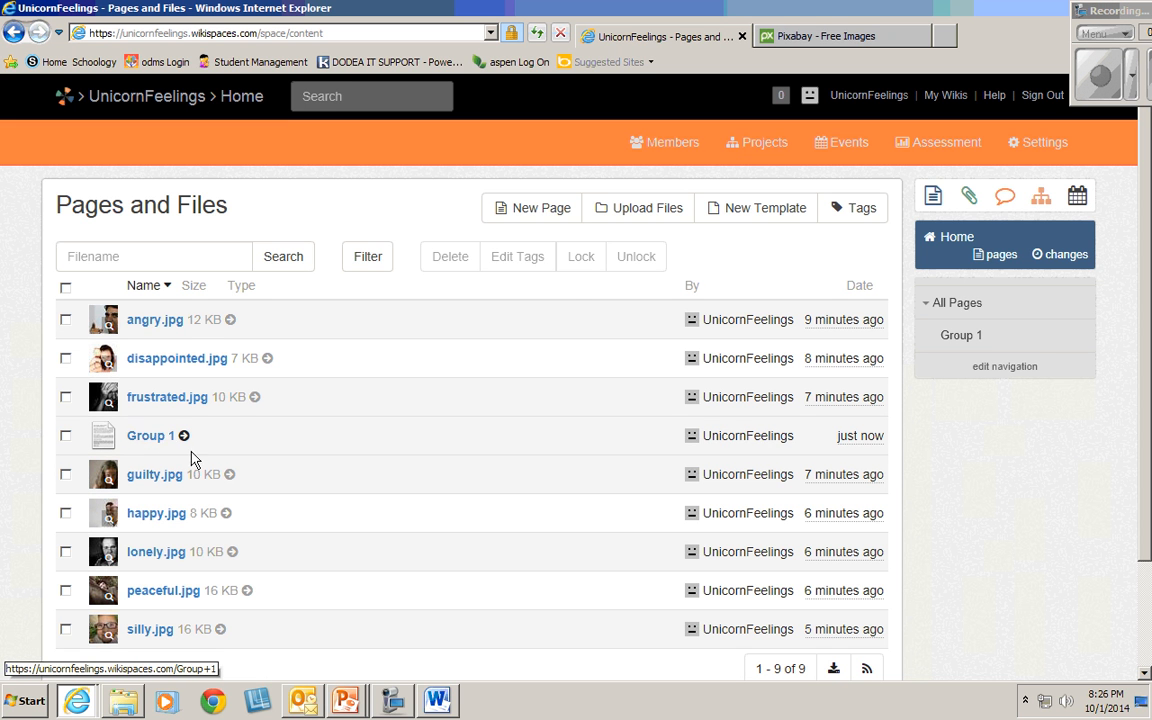
left_click(546, 217)
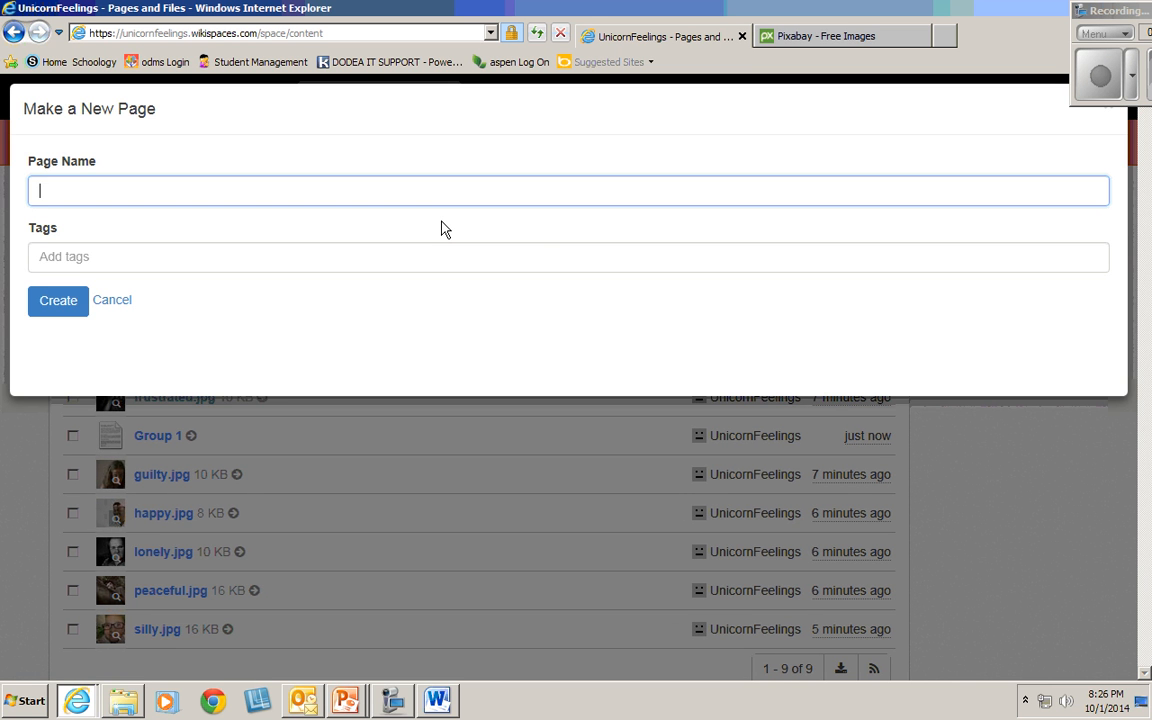
type("Group 2")
left_click(63, 306)
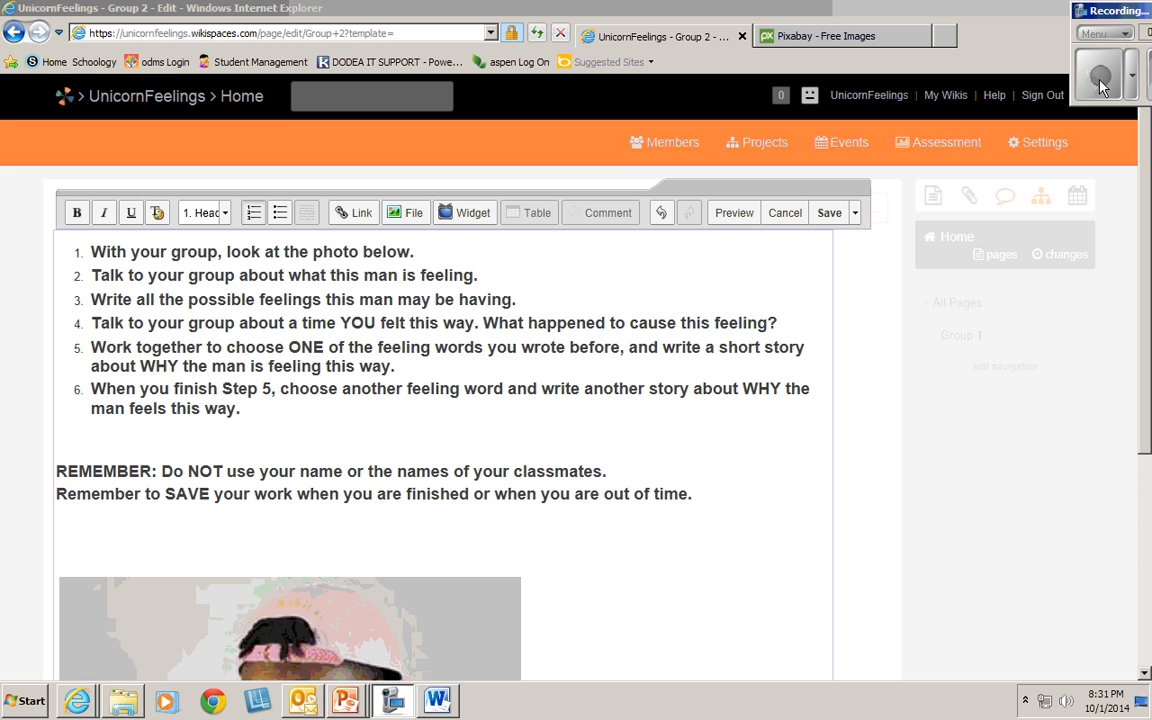
- Save the Group 2 page and check its instructions and photo
left_click(832, 214)
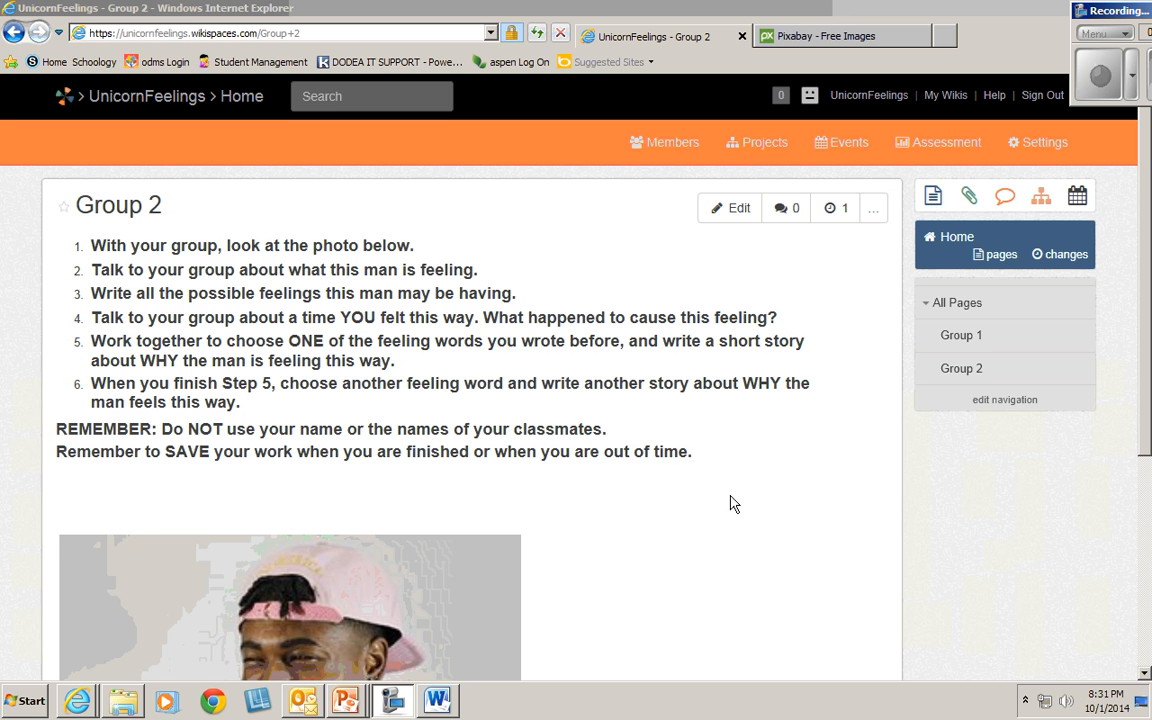
scroll(740, 519, "down", 3)
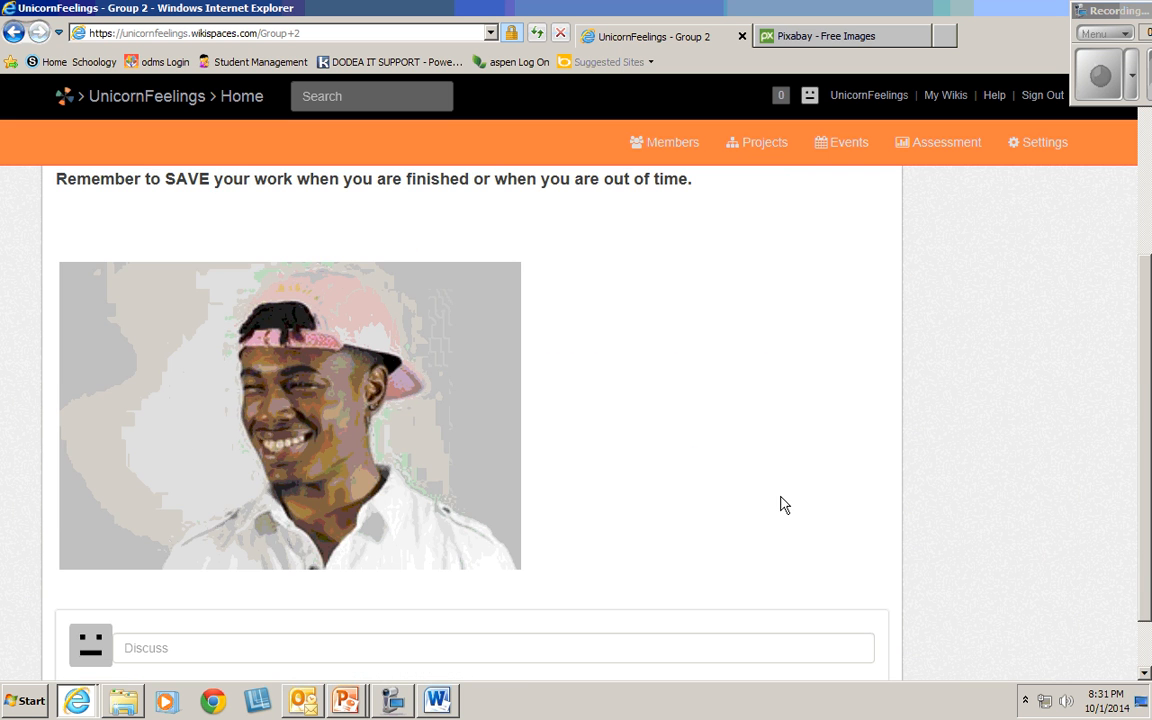
scroll(784, 505, "up", 3)
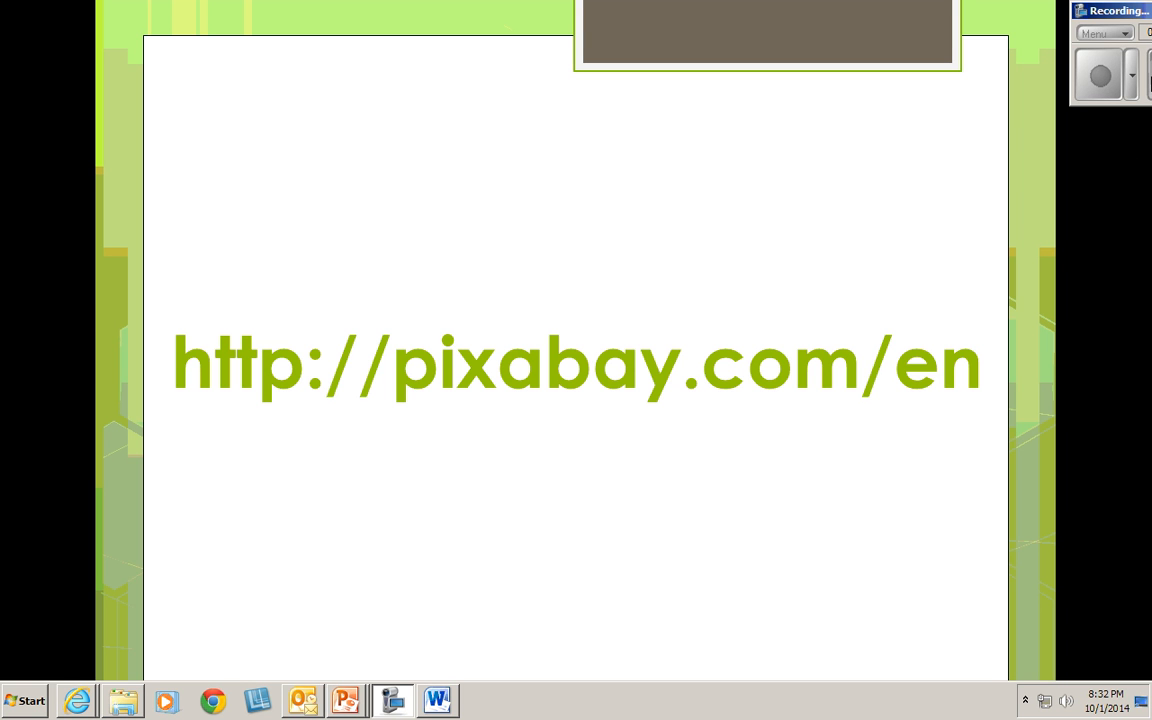
- Switch to the Pixabay site, look over its featured images and categories, and return to the Group 2 page
key("alt+Tab")
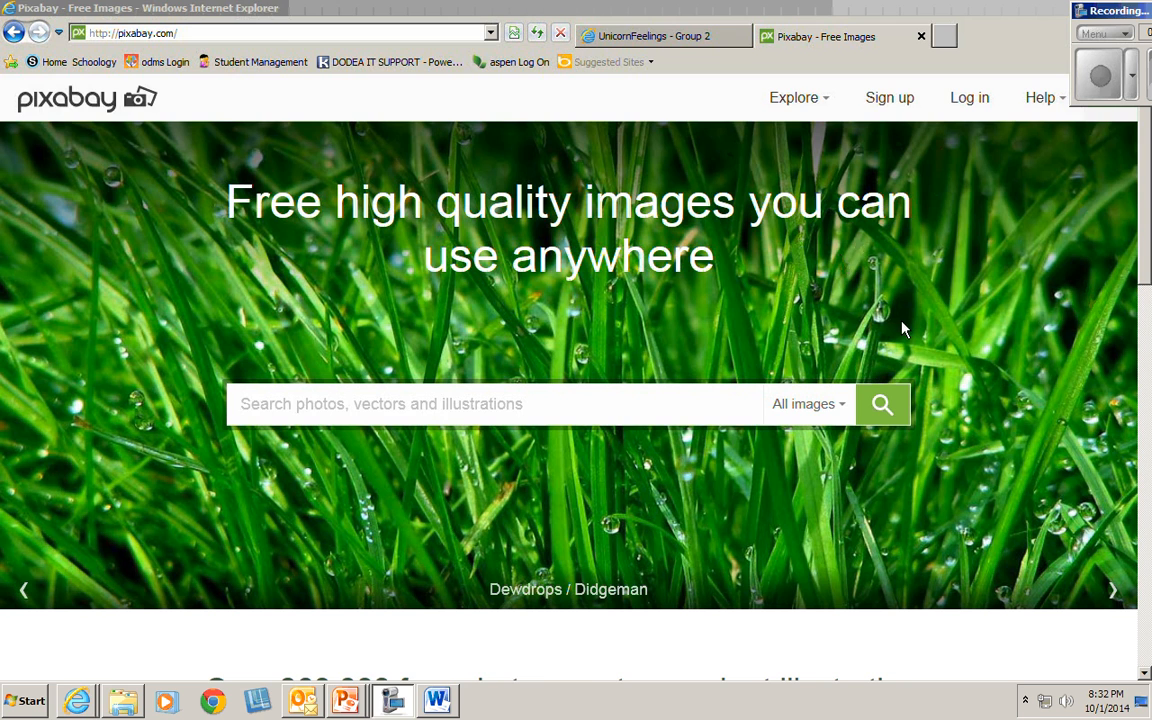
scroll(1000, 360, "down", 7)
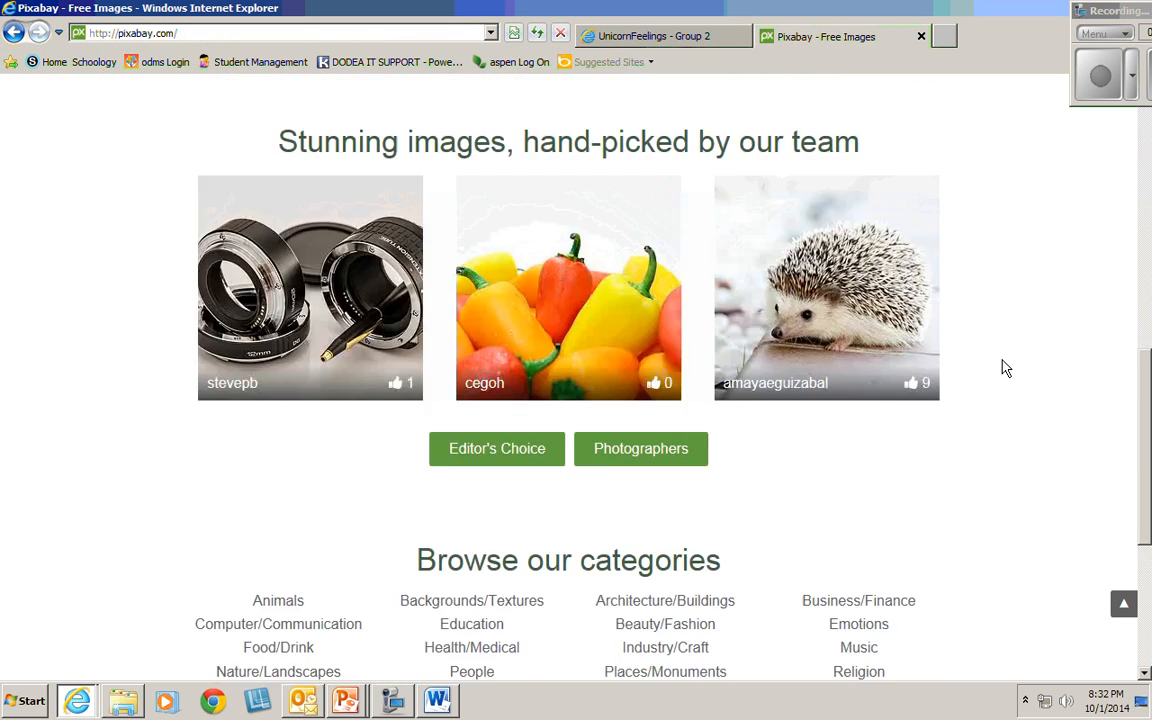
scroll(1005, 367, "down", 3)
key("ctrl+Tab")
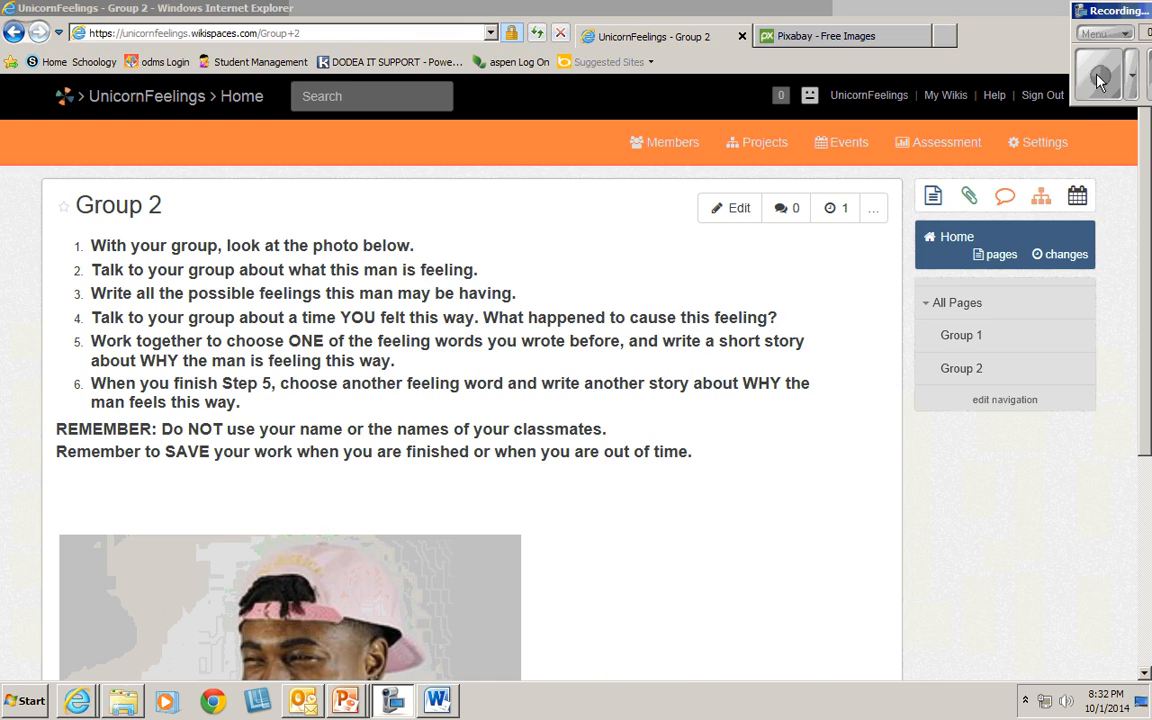
- Open the wiki's Getting Started help guide and read through its sections on organizing, navigation, settings and adding people
left_click(994, 98)
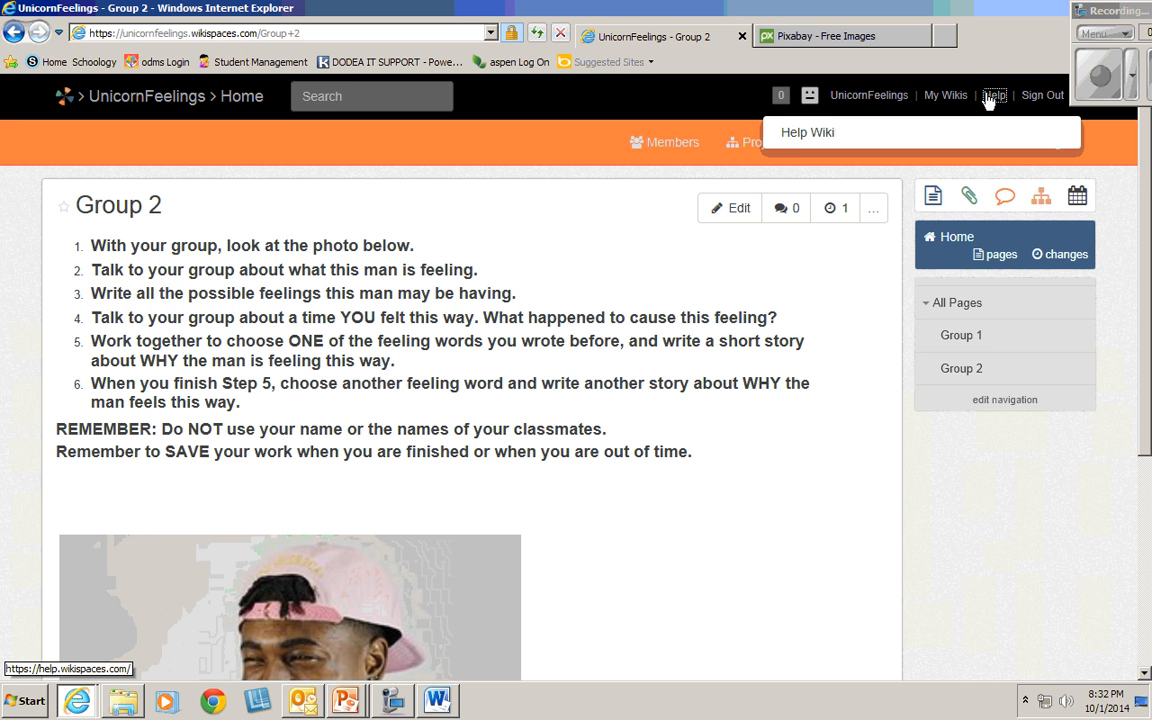
left_click(811, 141)
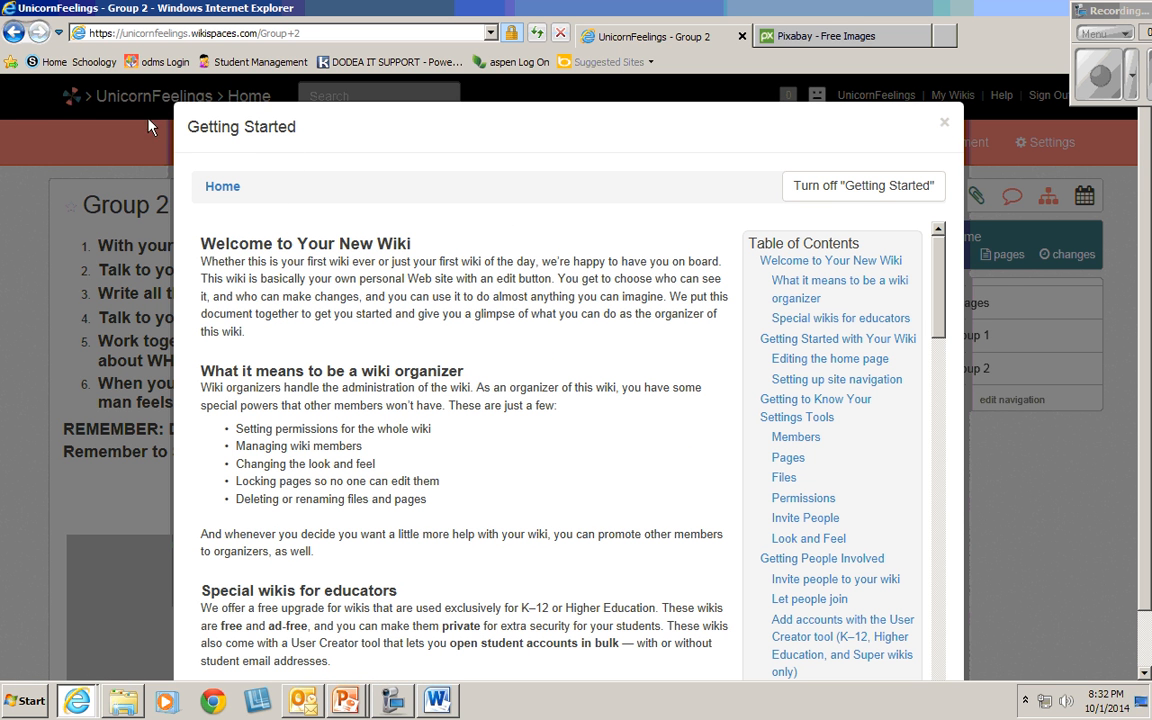
scroll(295, 245, "down", 3)
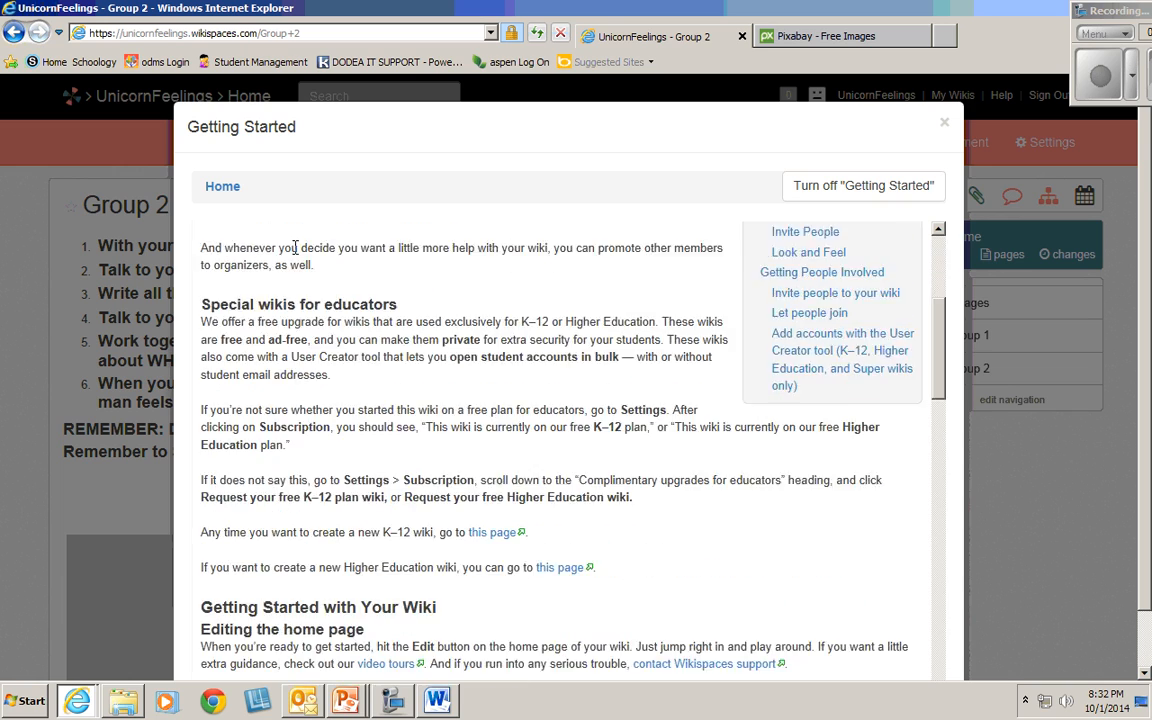
scroll(295, 247, "down", 3)
scroll(599, 370, "down", 4)
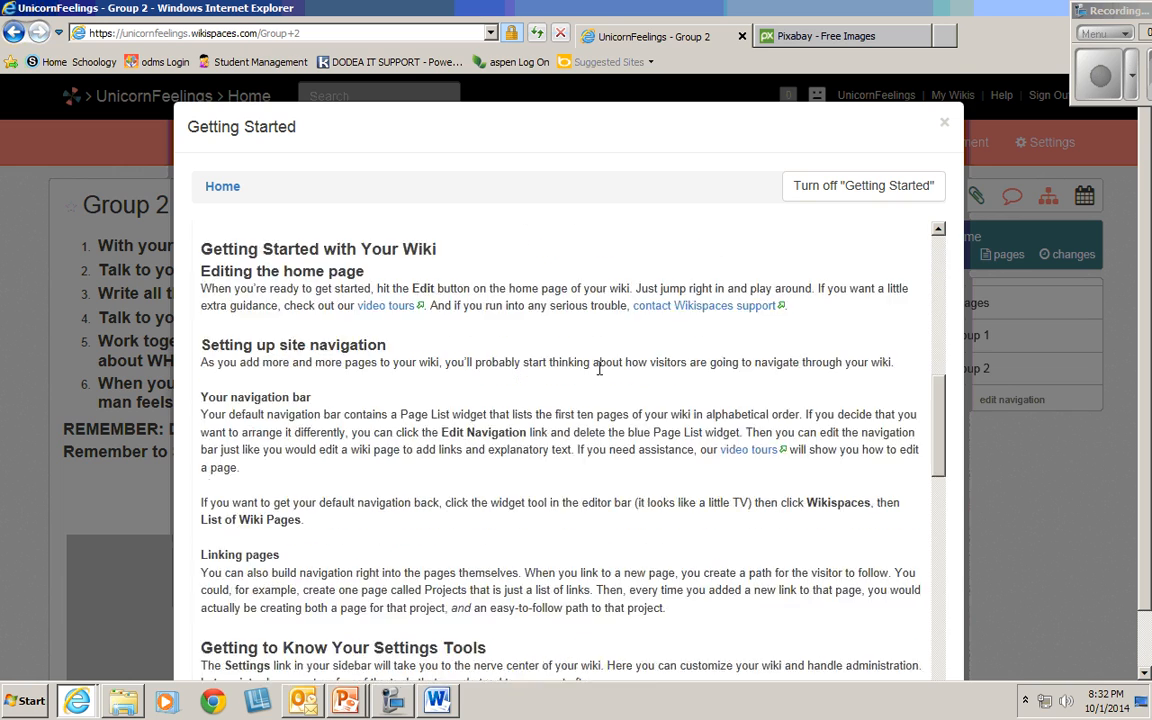
scroll(595, 372, "down", 8)
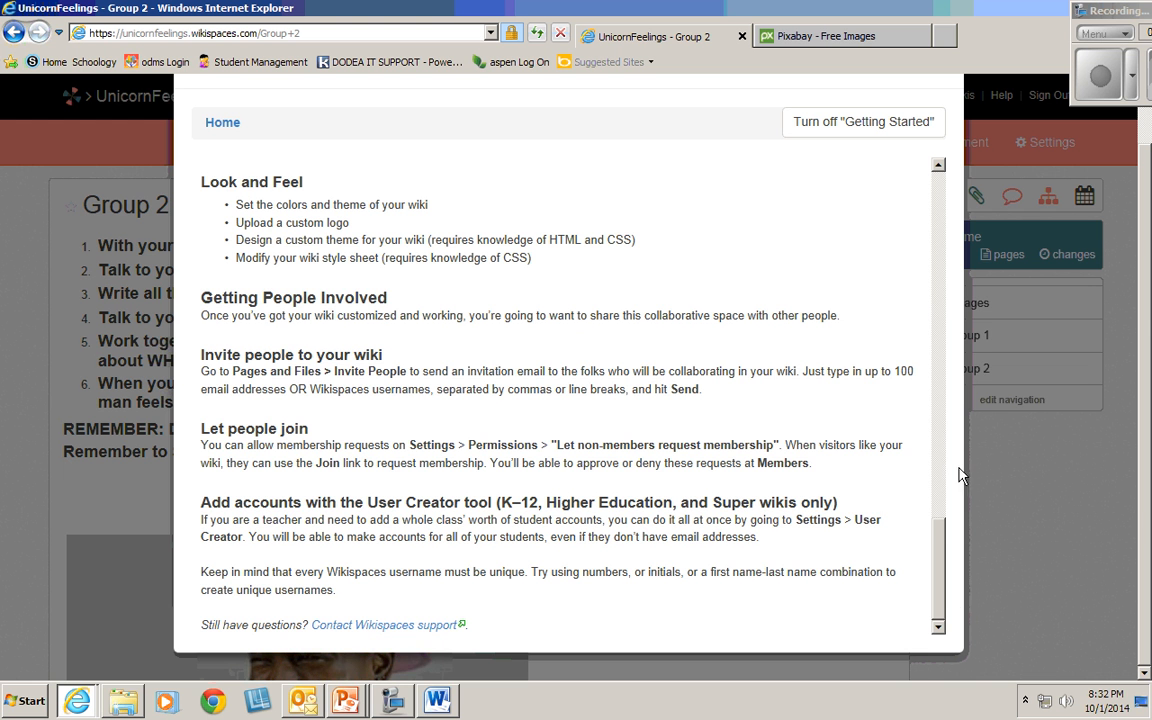
scroll(938, 600, "up", 15)
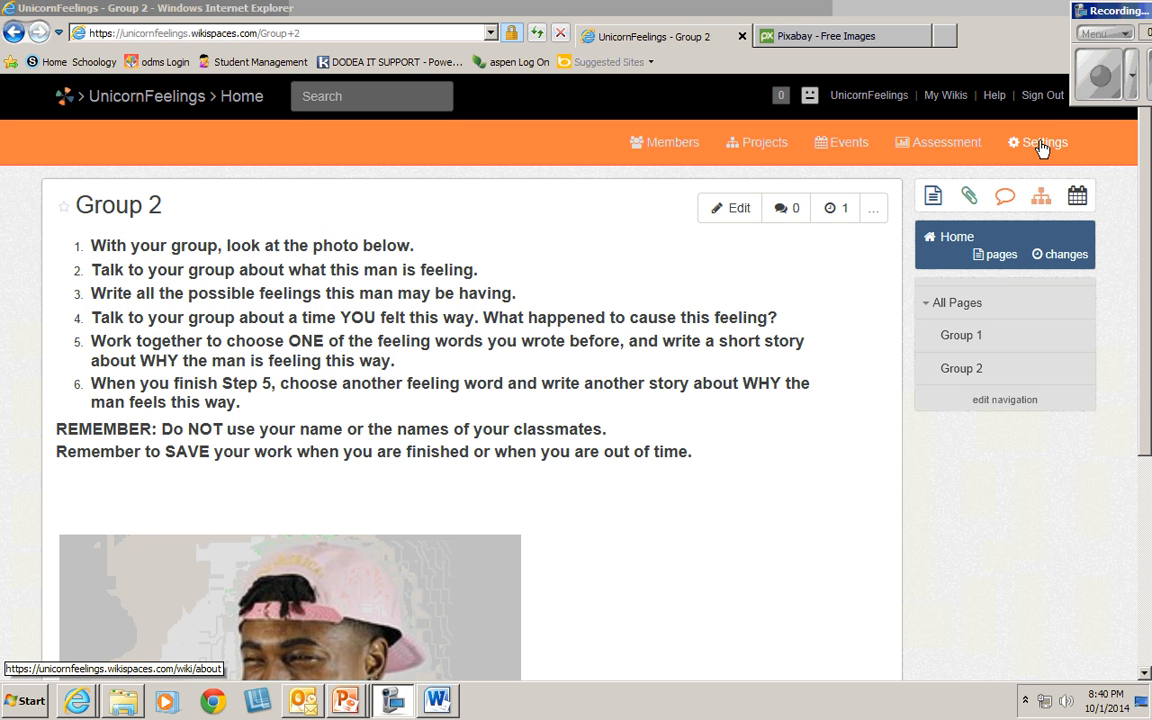
- Review the wiki's General settings and its Permissions for the wiki, pages and files
left_click(1040, 146)
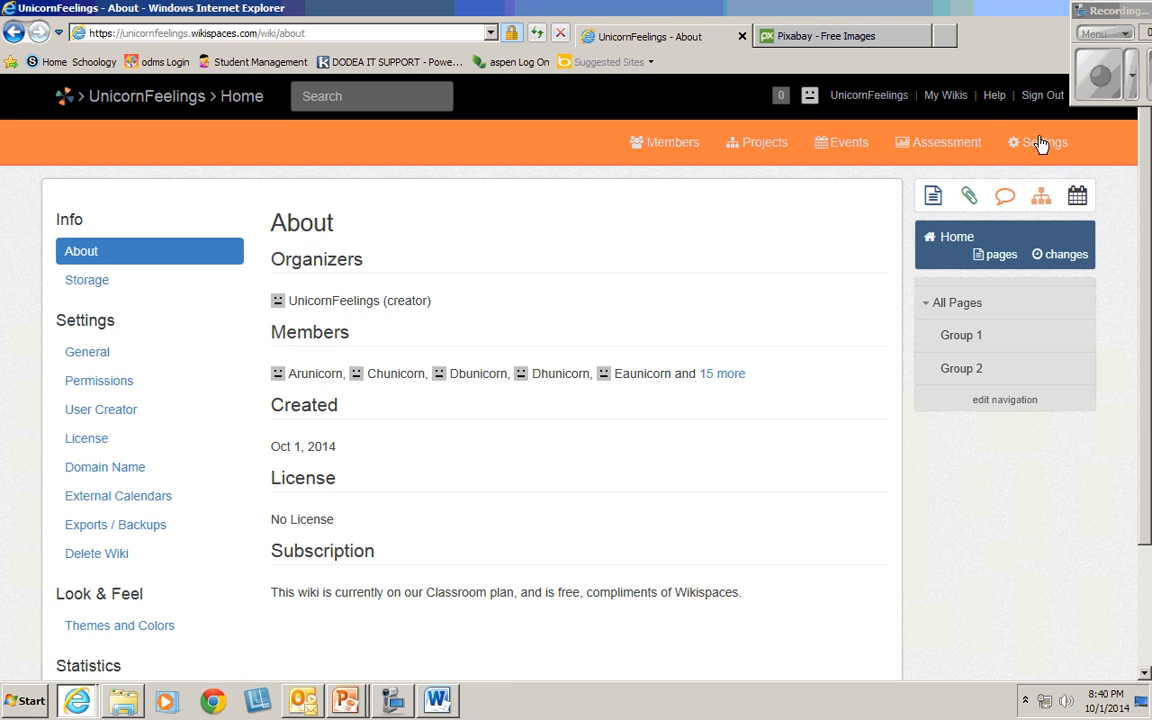
left_click(86, 359)
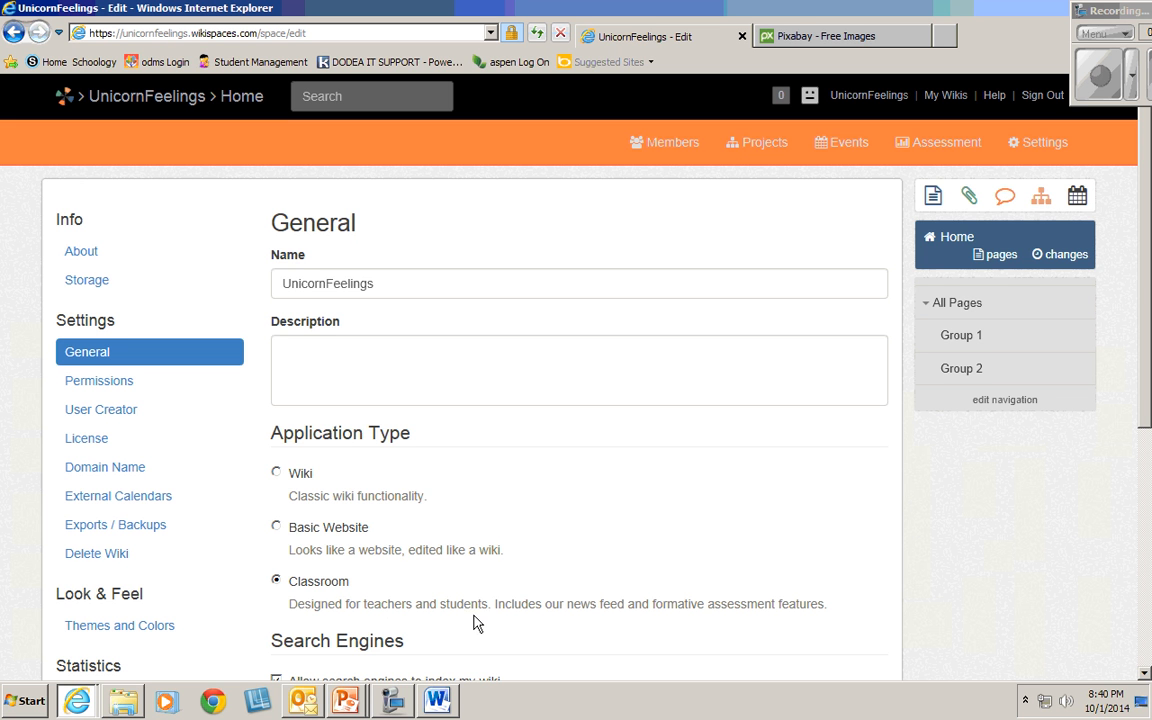
left_click(117, 391)
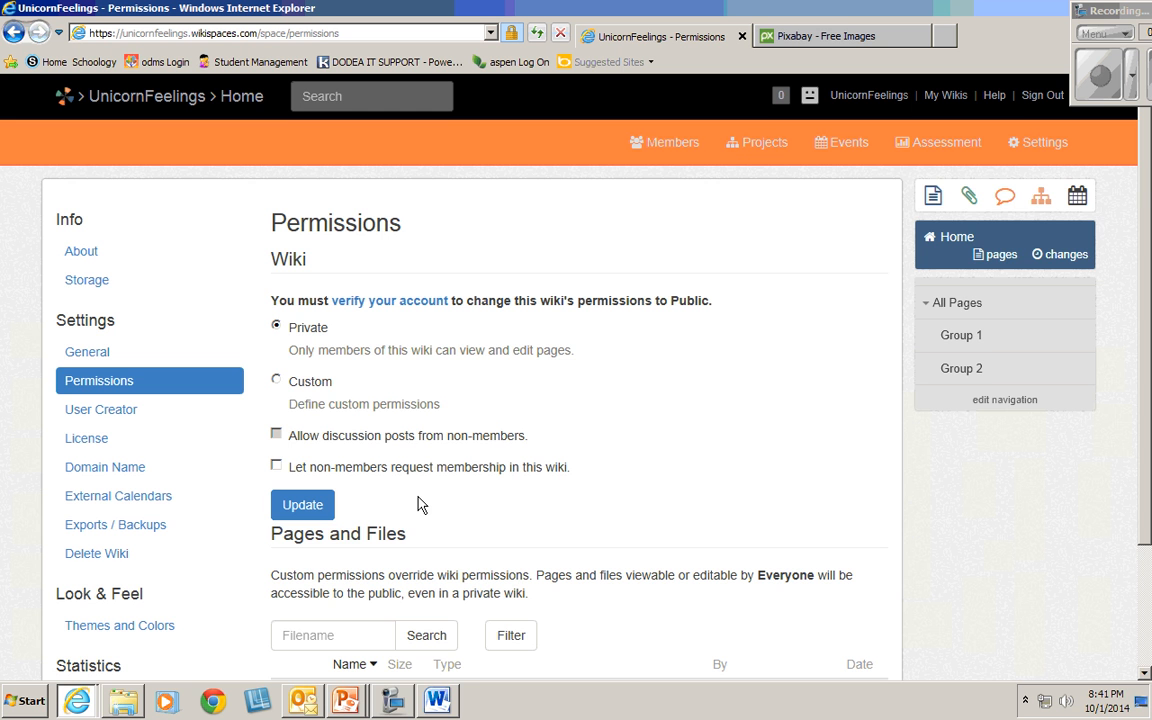
scroll(328, 465, "down", 3)
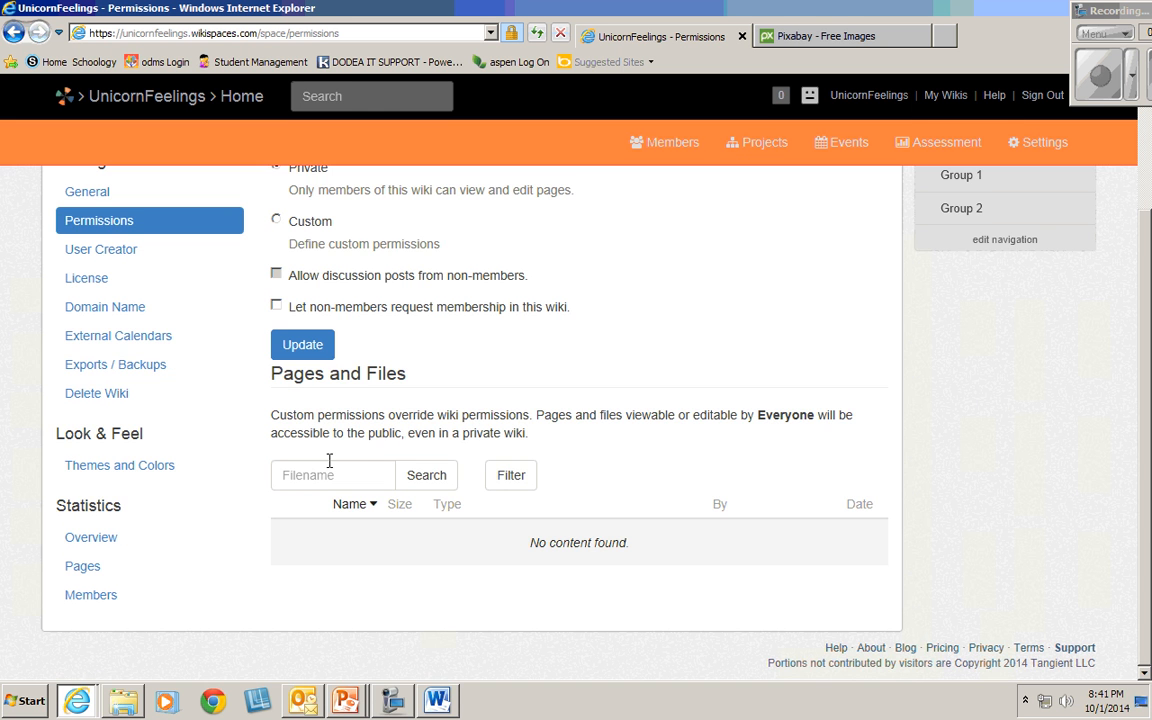
scroll(329, 460, "up", 3)
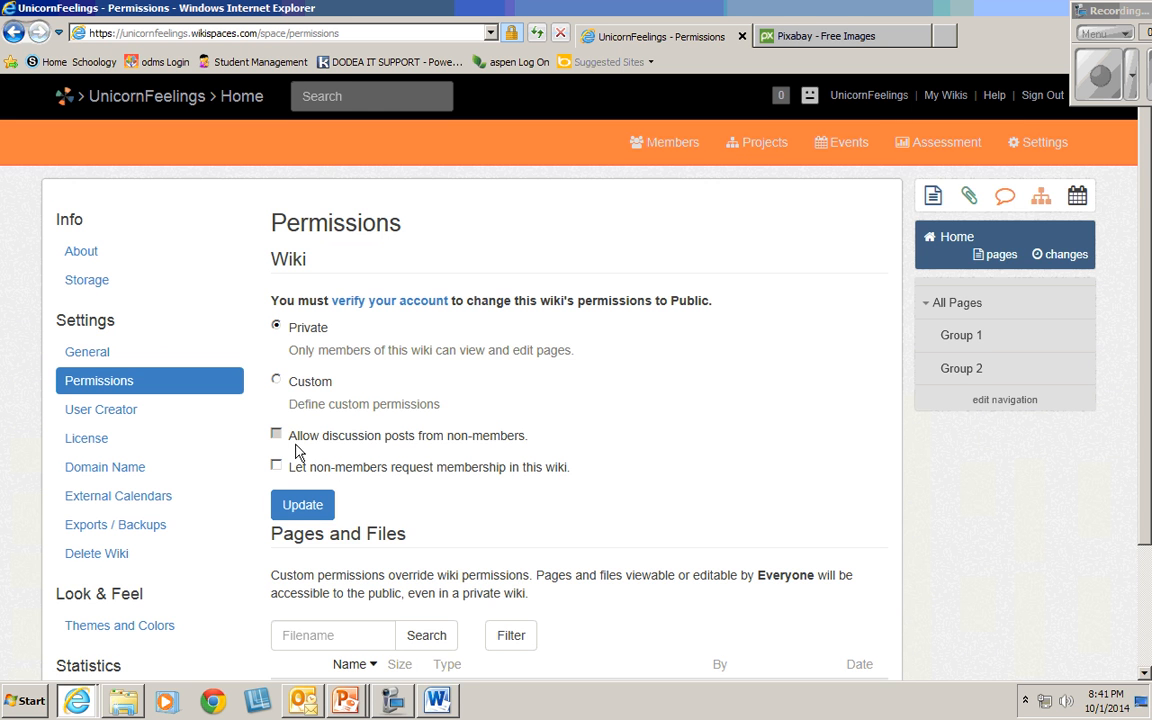
left_click(995, 97)
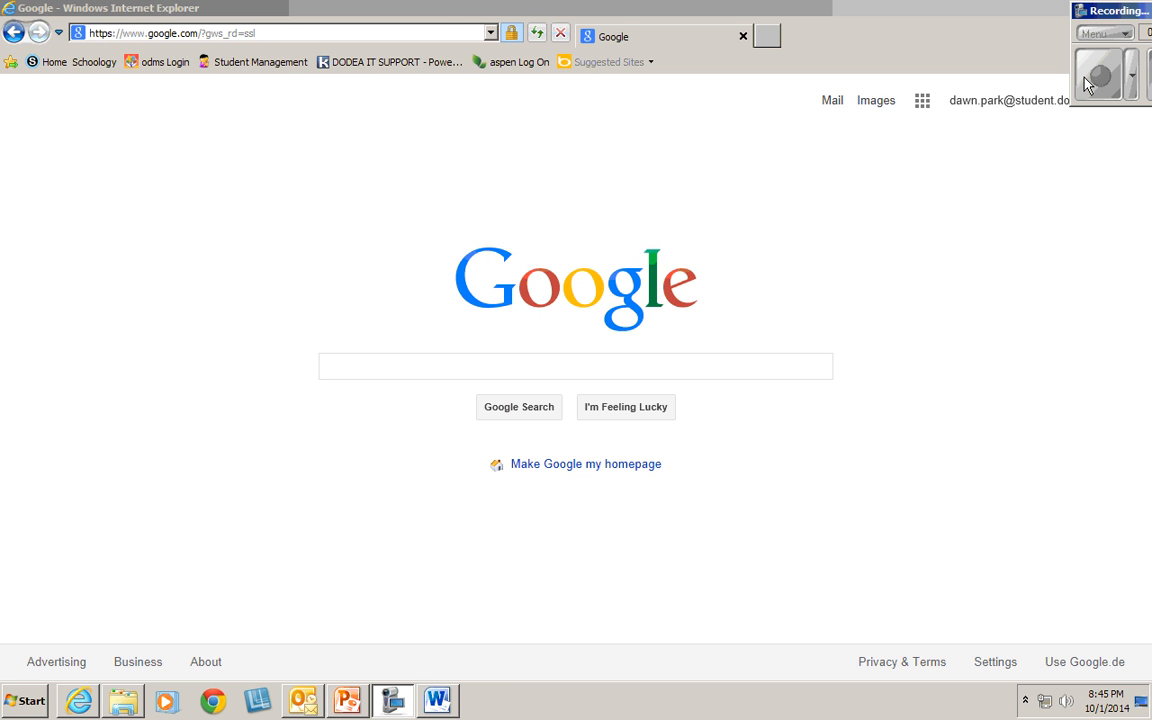
left_click(271, 32)
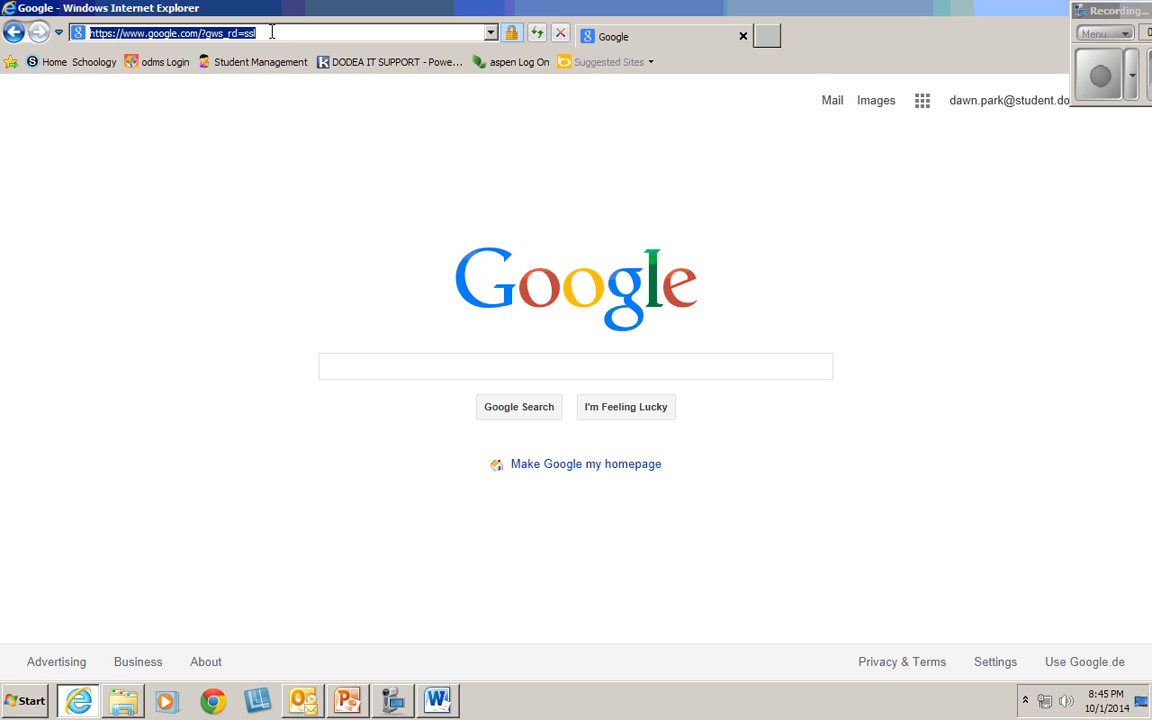
type("ww")
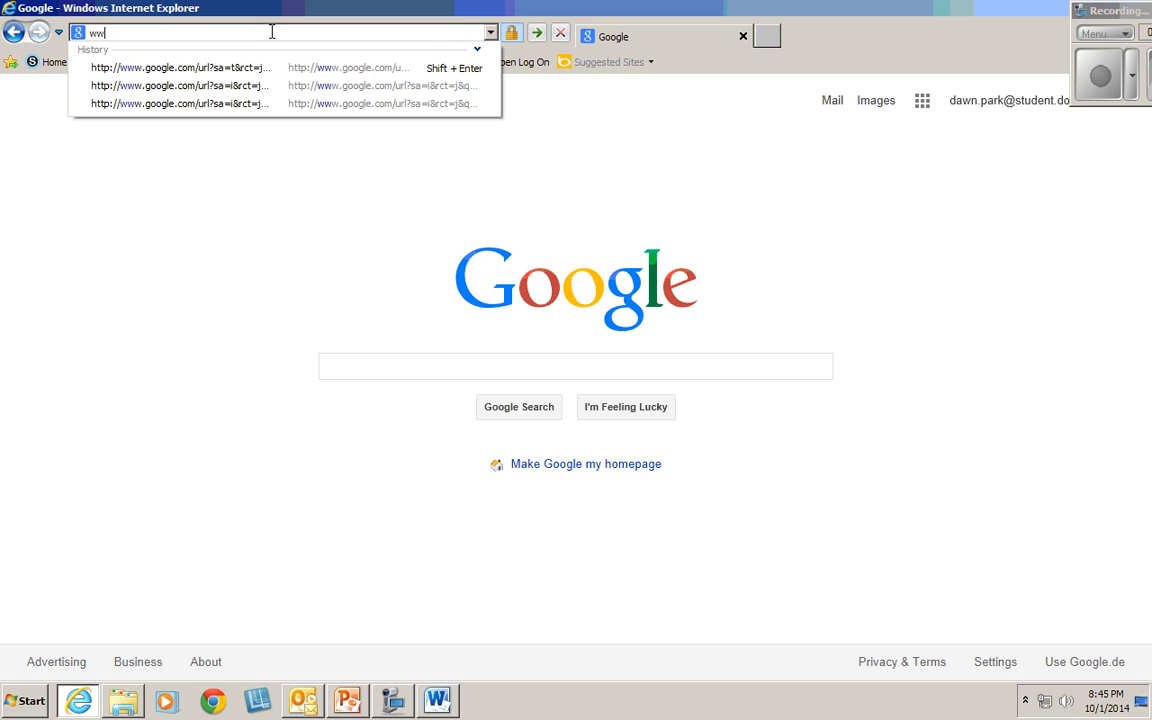
type("w.unicorn")
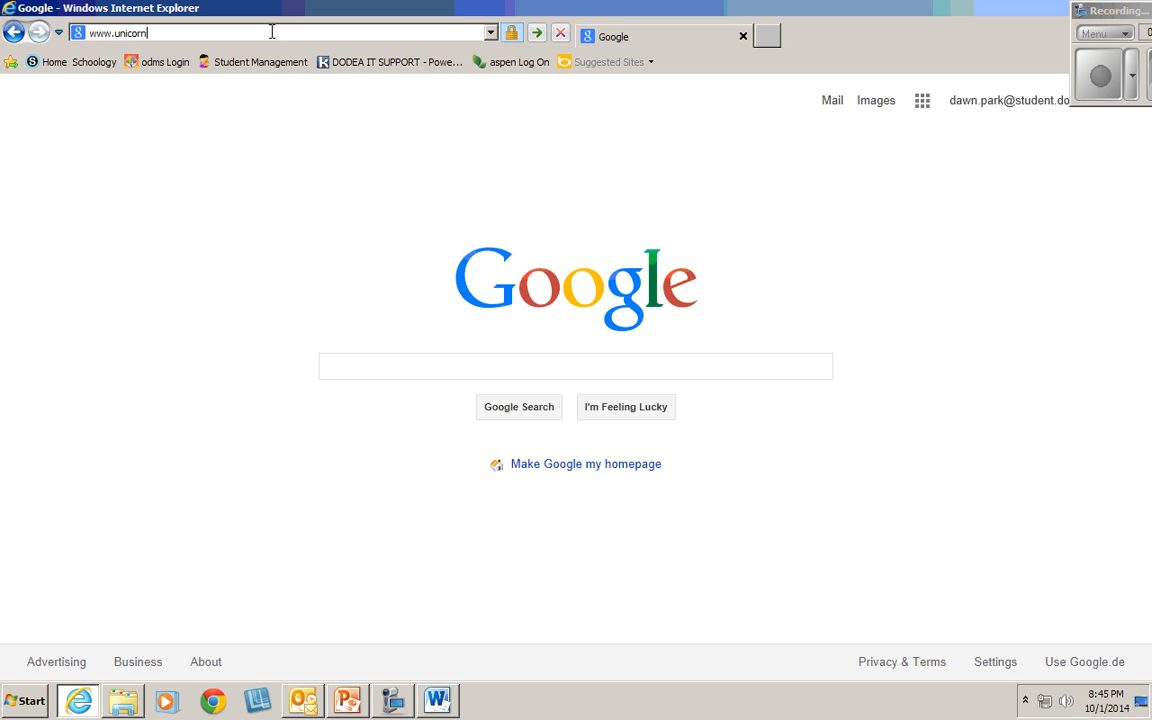
type("feelings.wikispaces.com")
key("Return")
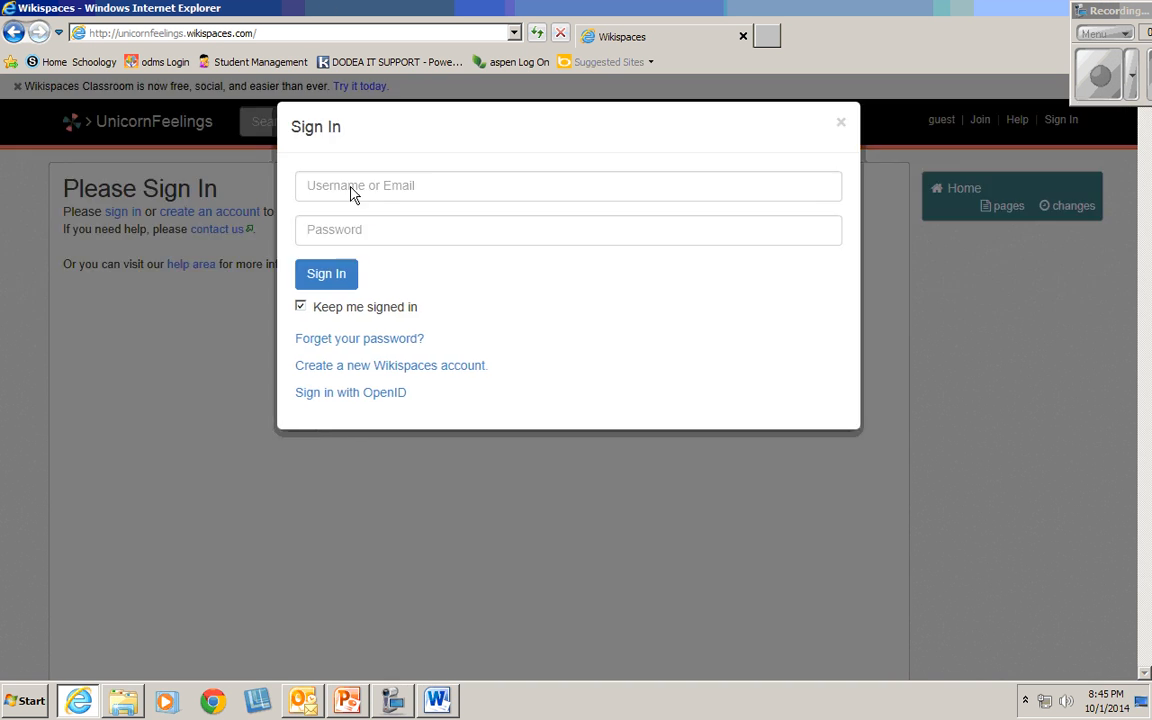
left_click(273, 168)
type("p")
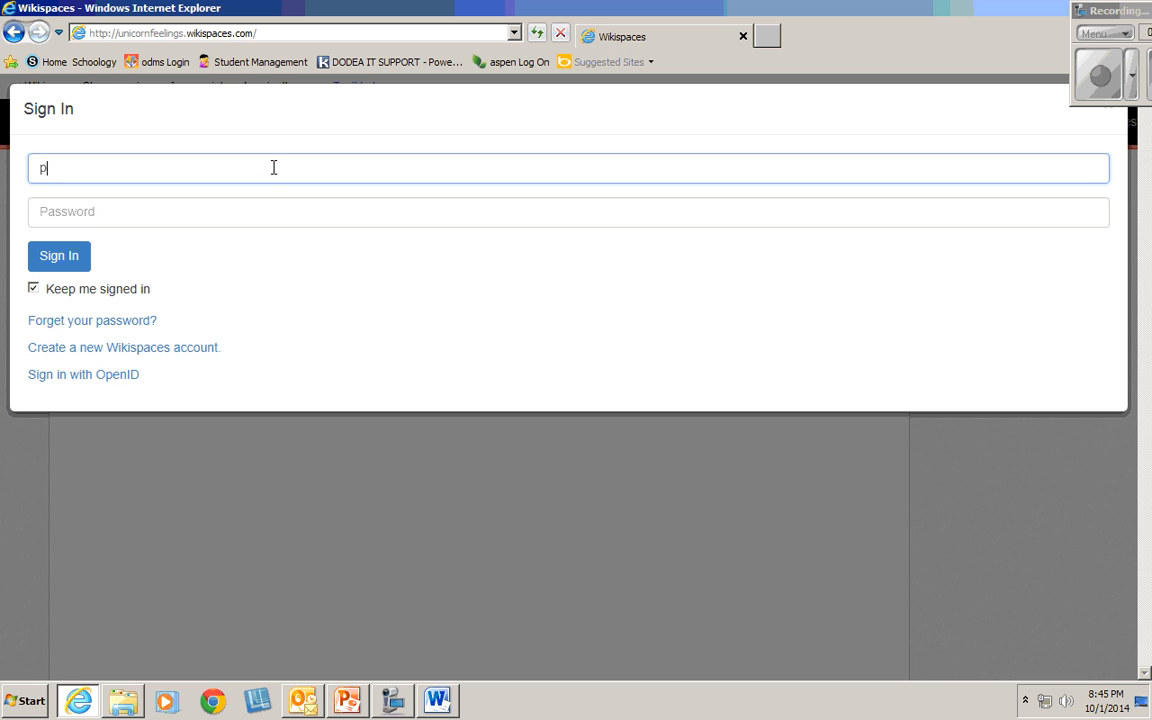
type("bunicorn")
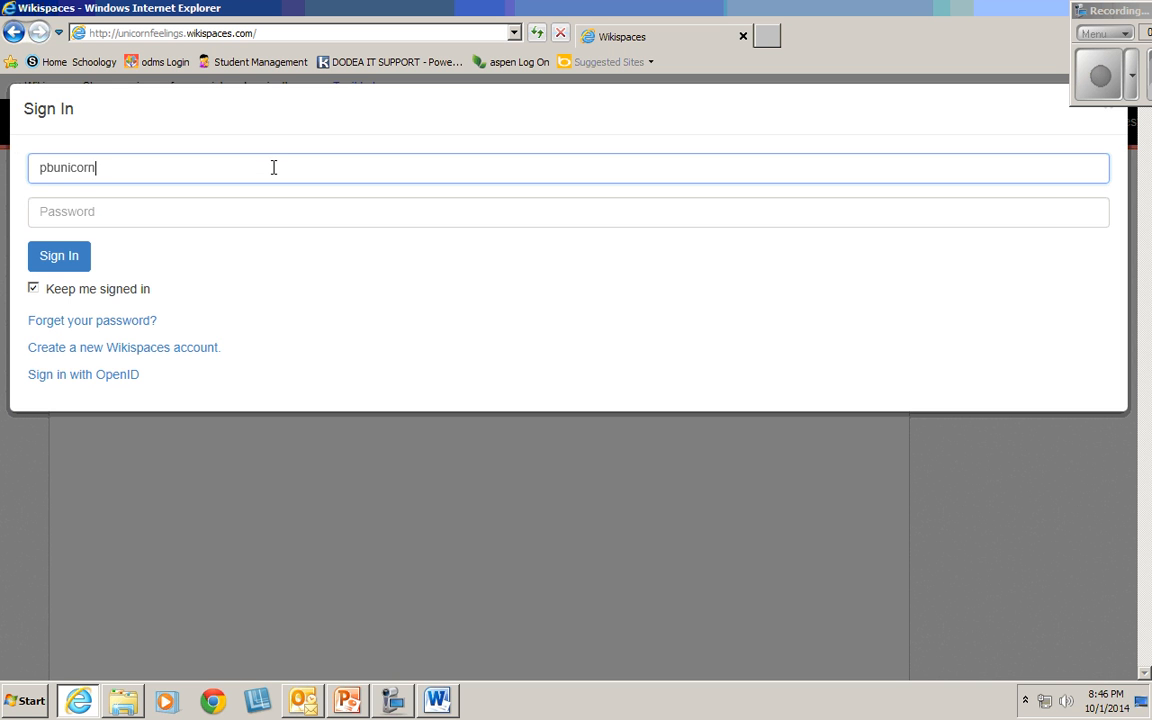
key("Tab")
type("•••••••")
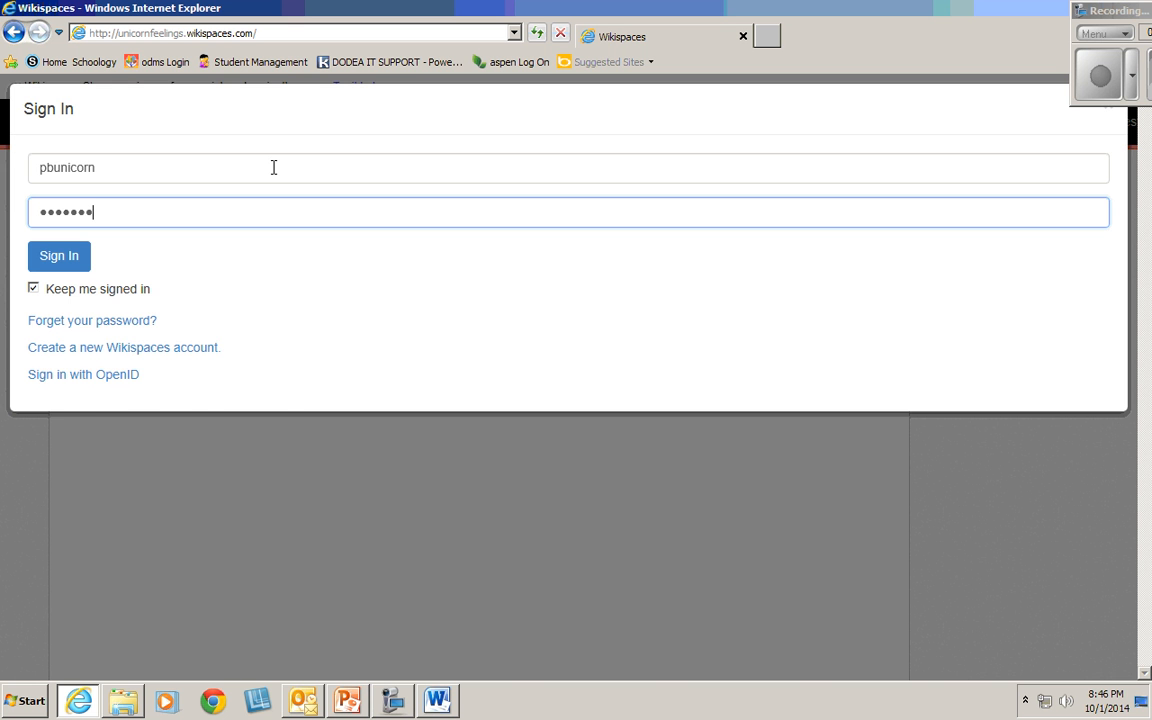
key("Return")
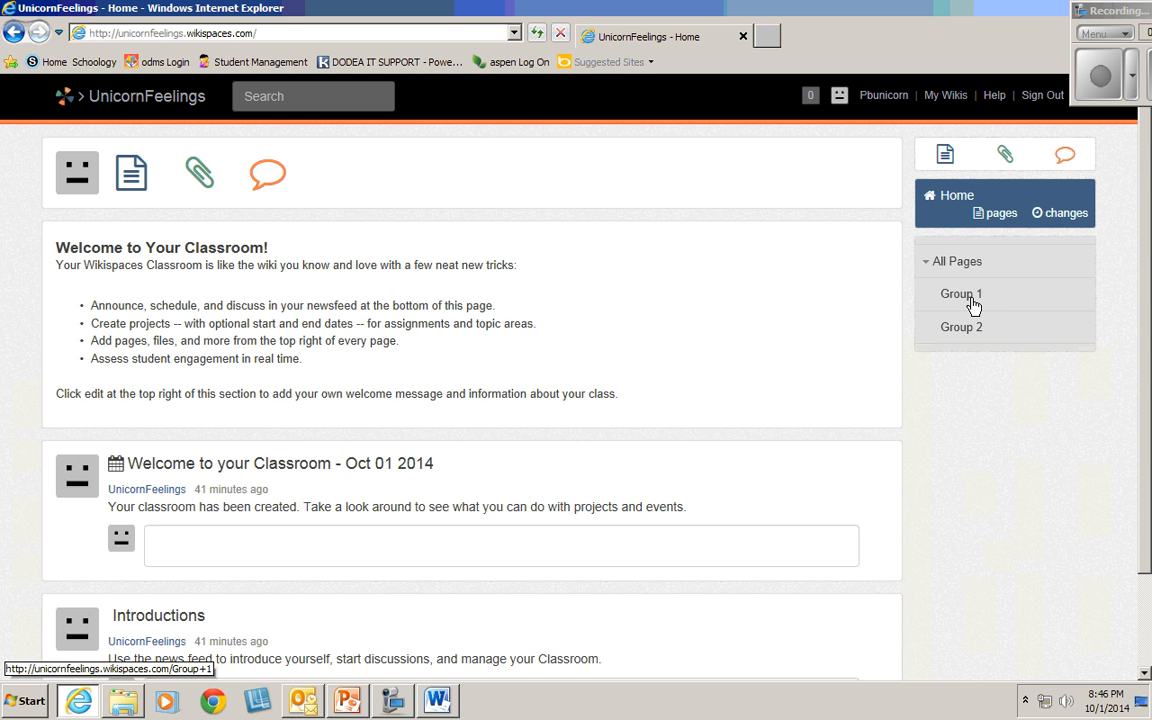
- View the Group 1 and Group 2 pages as the student, and sign out of the account
left_click(962, 294)
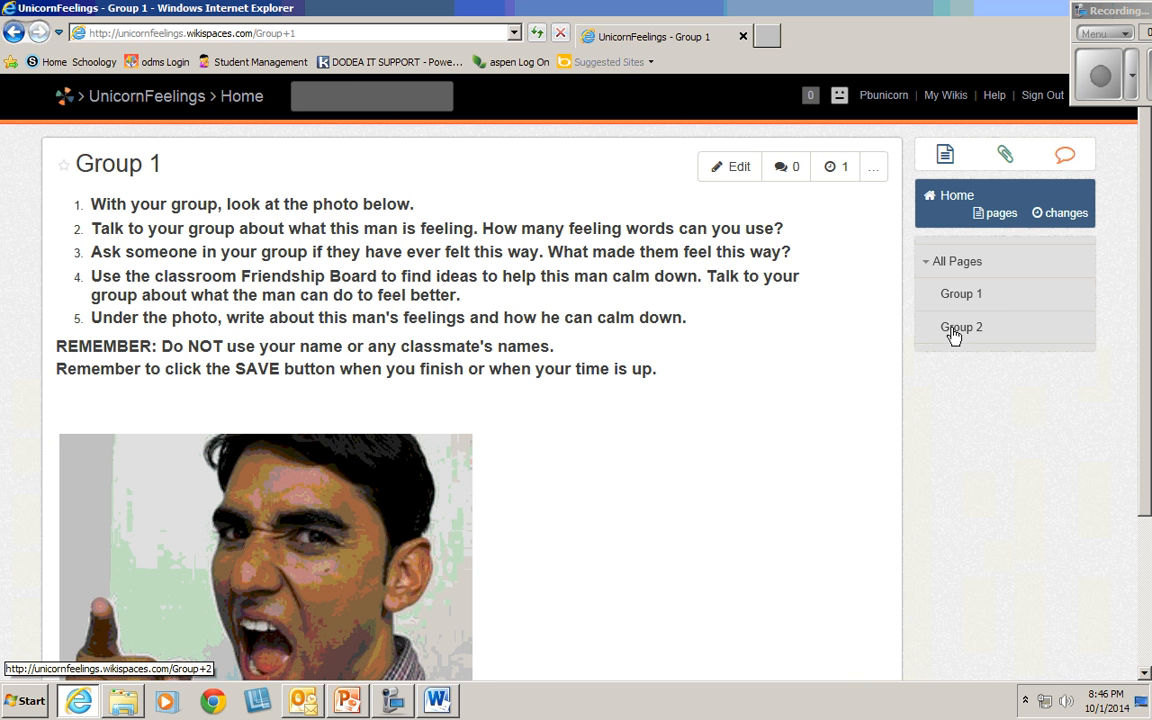
left_click(953, 335)
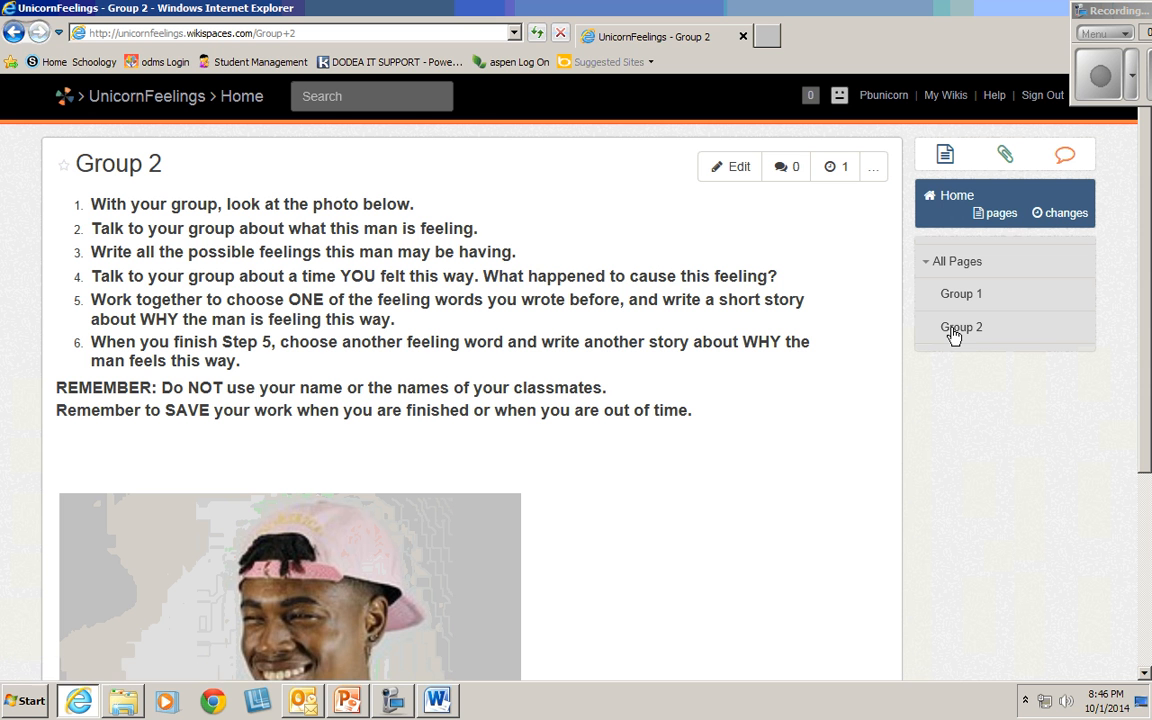
left_click(1045, 100)
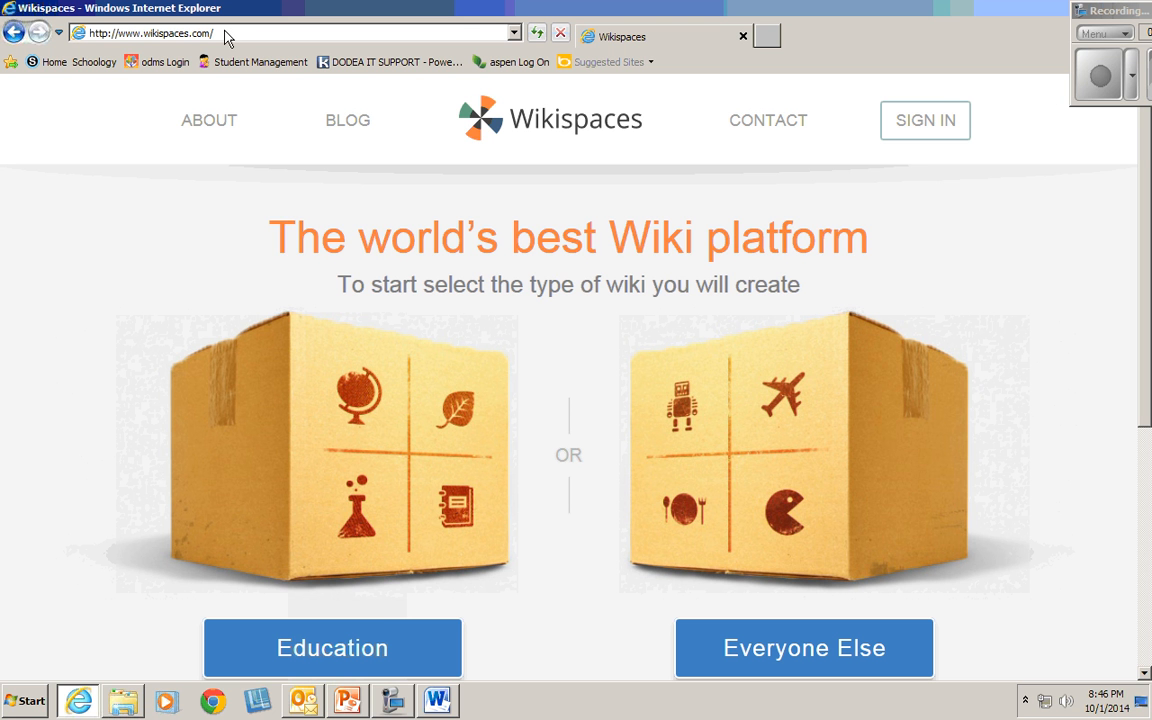
left_click(918, 128)
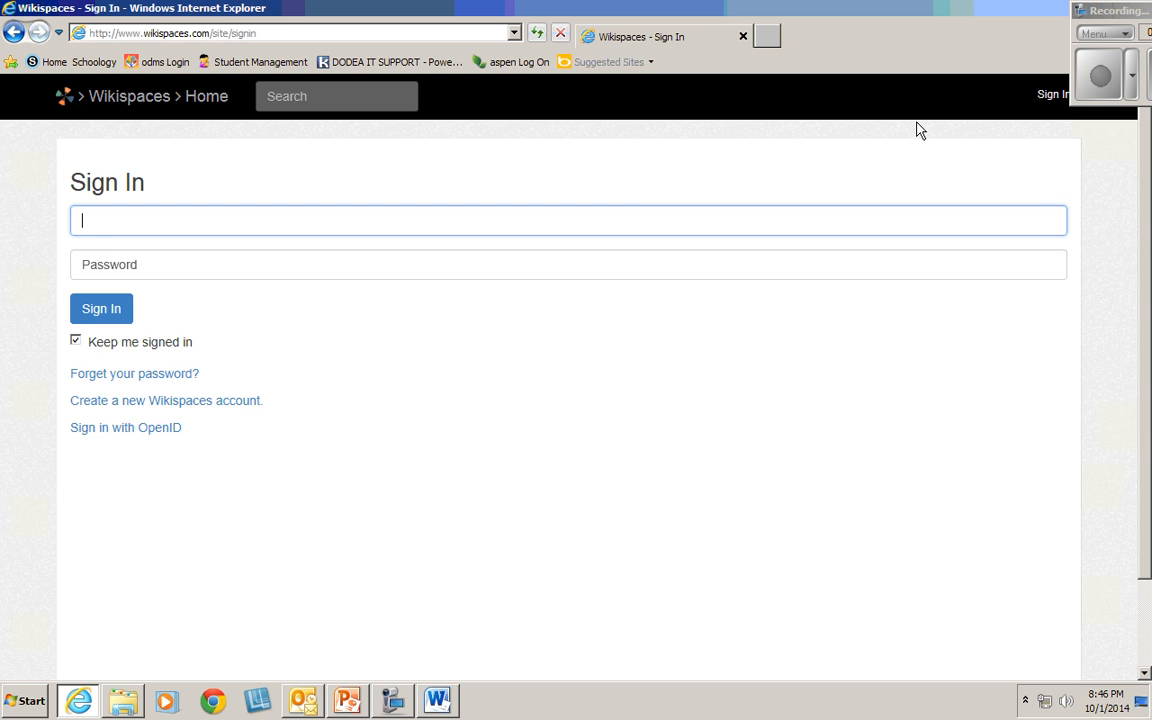
type("arunicorn")
key("Tab")
type("•••")
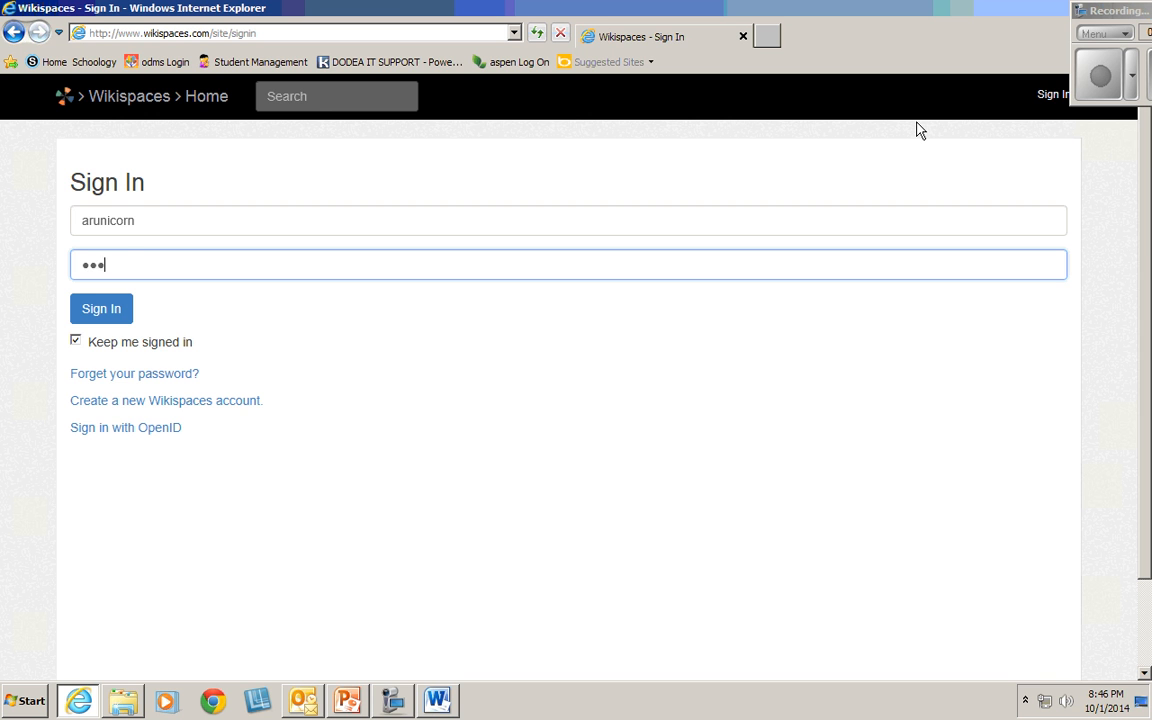
type("••••")
key("Return")
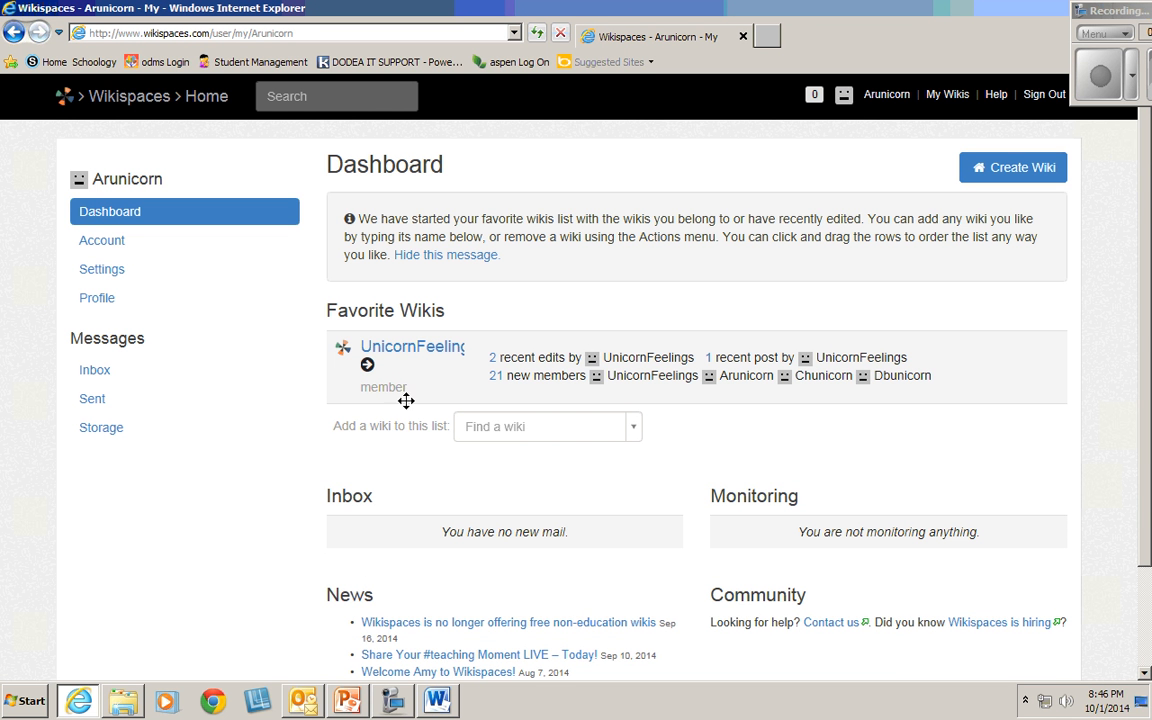
- Open the UnicornFeelings wiki from the student's favorite wikis and go to its Group 1 page
left_click(434, 357)
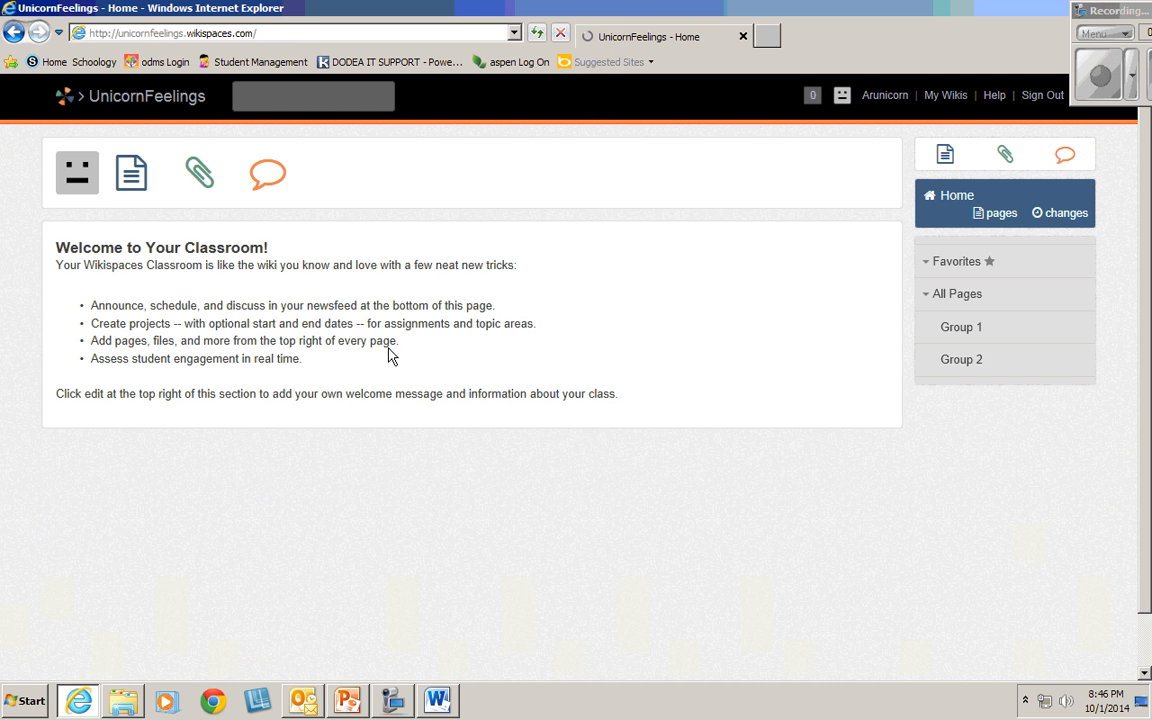
left_click(950, 297)
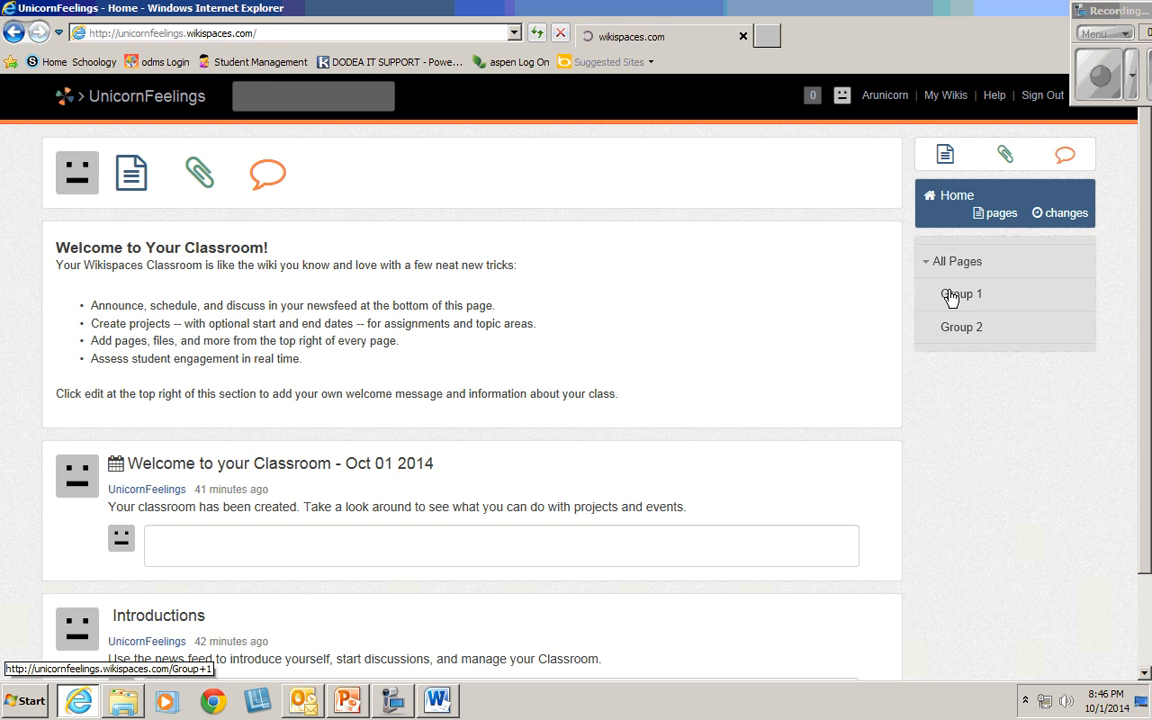